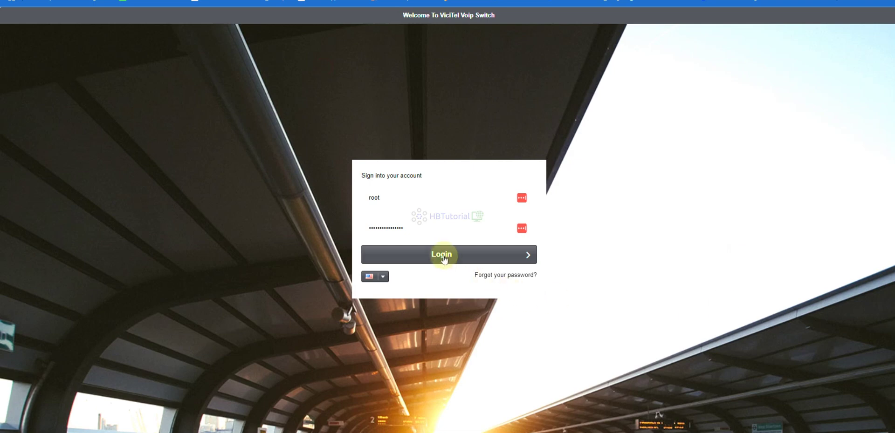
Log in to the switch's admin account and open the system Configuration settings.
{"action": "left_click", "coordinate": [443, 254]}
{"action": "left_click", "coordinate": [876, 28]}
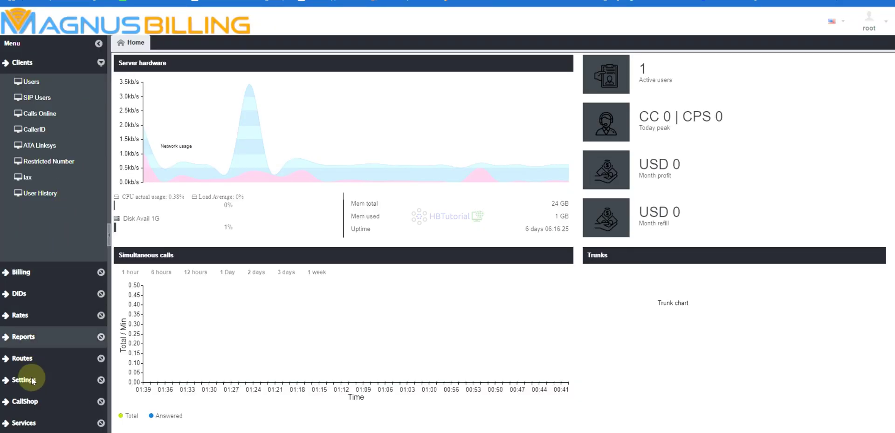
{"action": "left_click", "coordinate": [24, 381]}
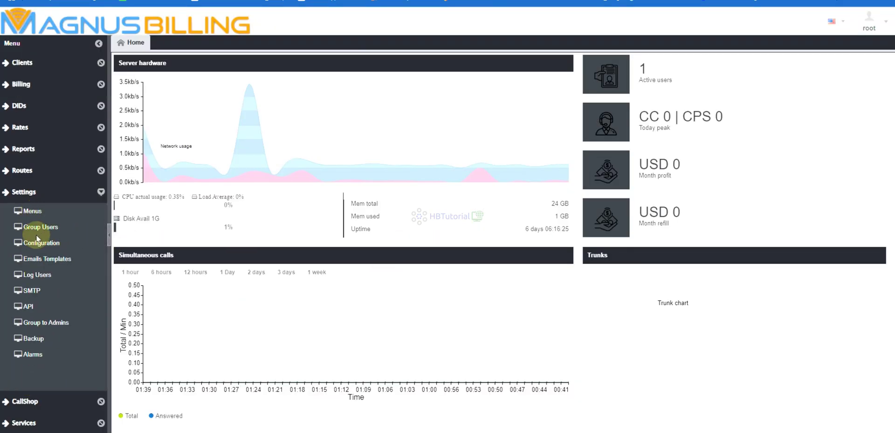
{"action": "left_click", "coordinate": [36, 243]}
Open the Server IP setting and copy its value.
{"action": "left_click", "coordinate": [555, 137]}
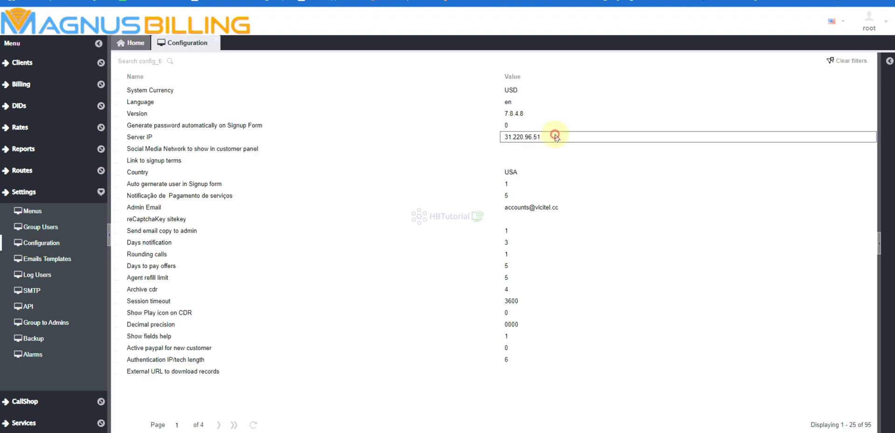
{"action": "double_click", "coordinate": [742, 61]}
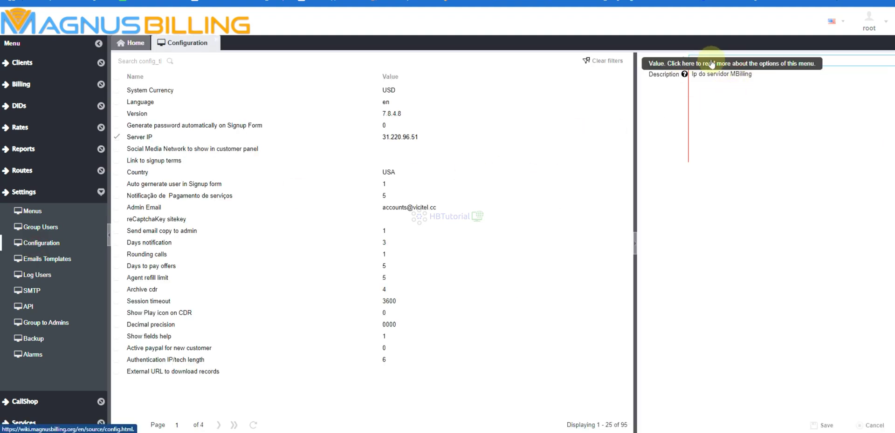
{"action": "right_click", "coordinate": [713, 61]}
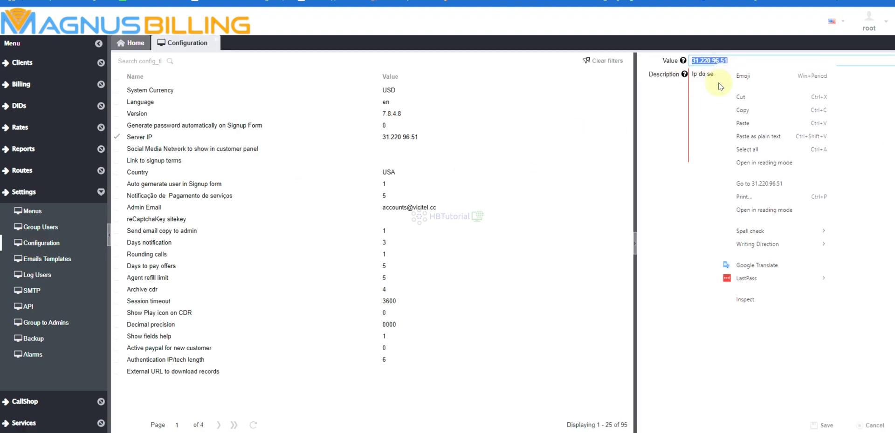
{"action": "left_click", "coordinate": [743, 111]}
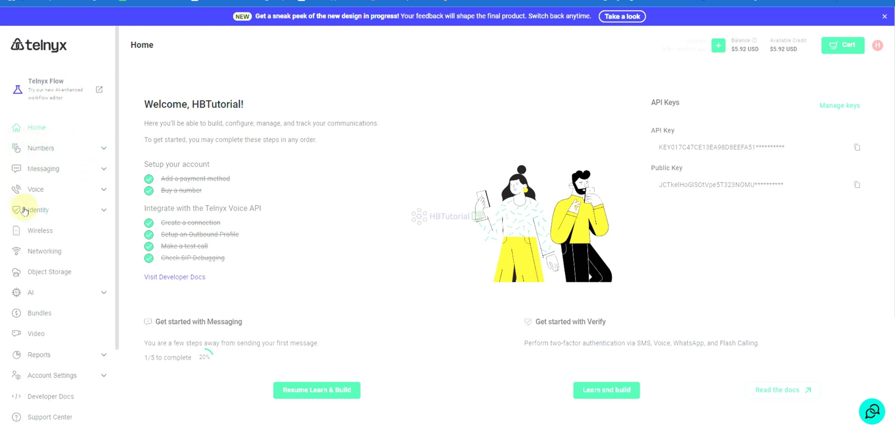
In the Telnyx portal, create a SIP trunking connection named ViciTelswitchMagnus with the IP Address type.
{"action": "left_click", "coordinate": [31, 190]}
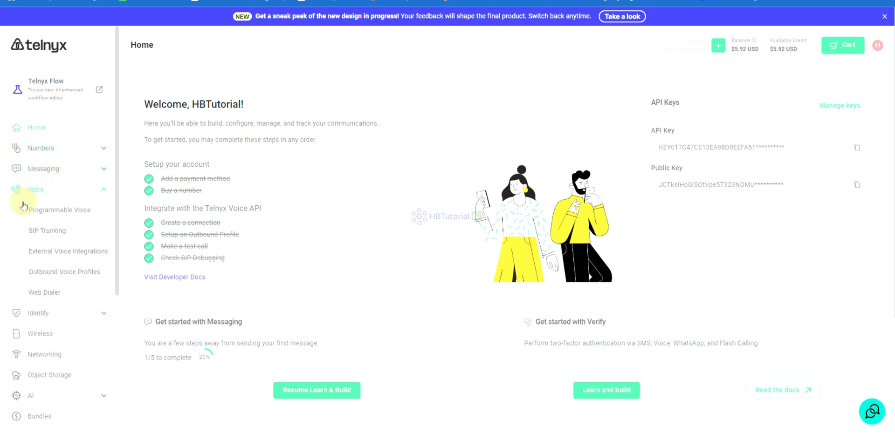
{"action": "left_click", "coordinate": [39, 233]}
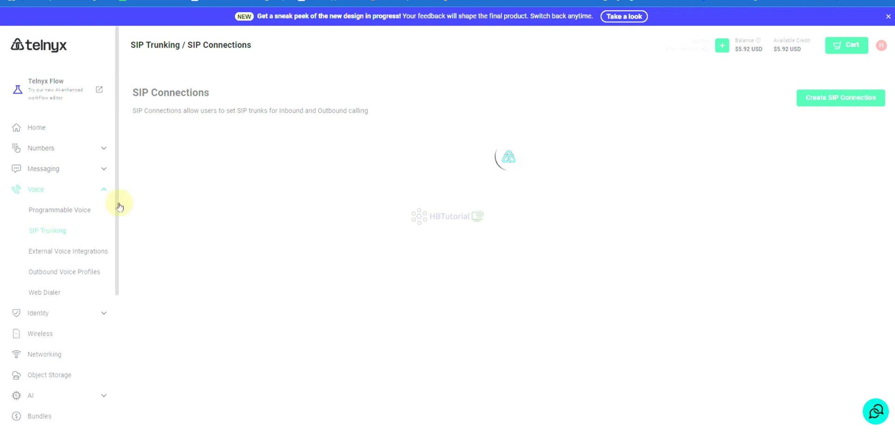
{"action": "left_click", "coordinate": [825, 103]}
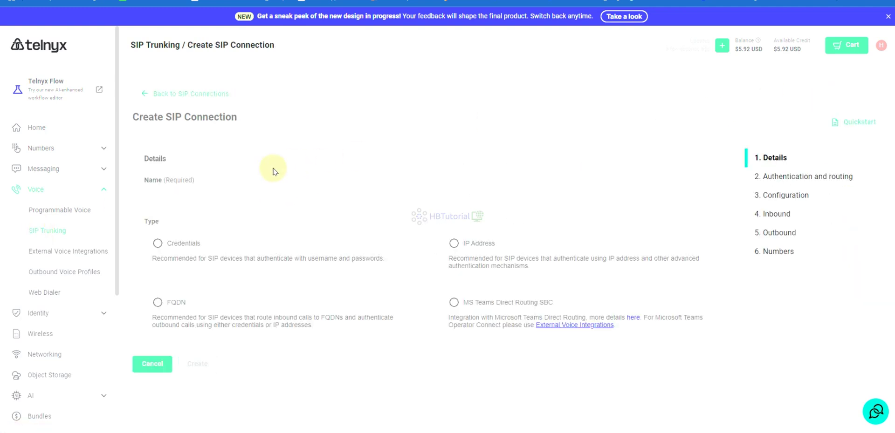
{"action": "left_click", "coordinate": [192, 198]}
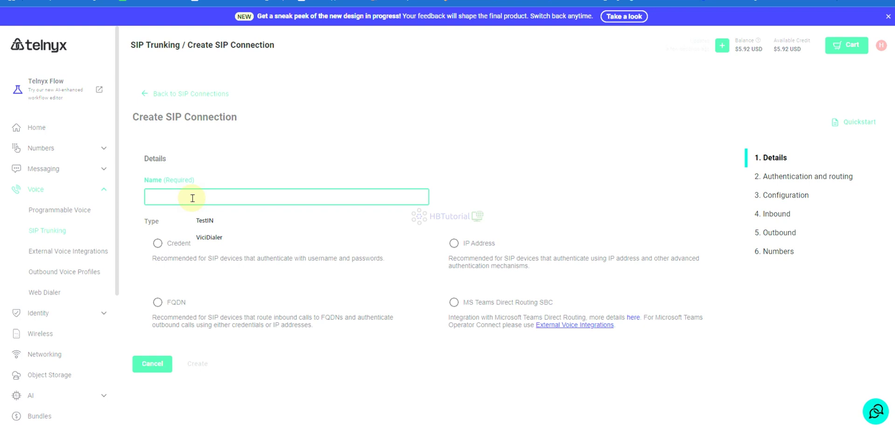
{"action": "type", "text": "ViciTelswitchMagnus"}
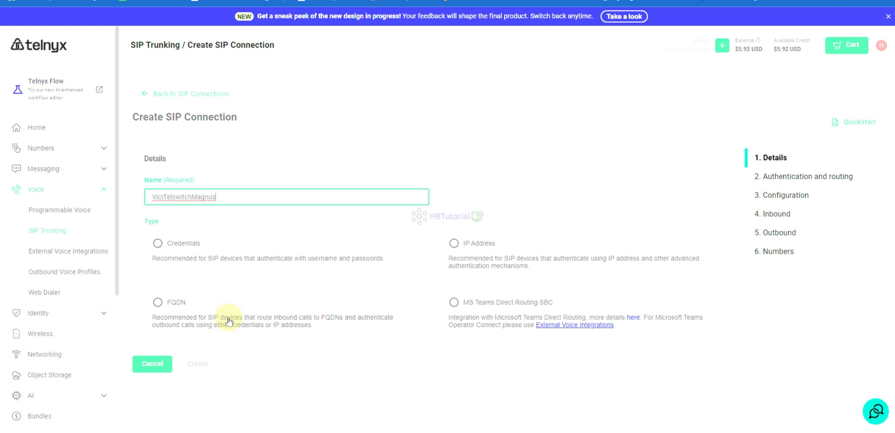
{"action": "left_click", "coordinate": [475, 243]}
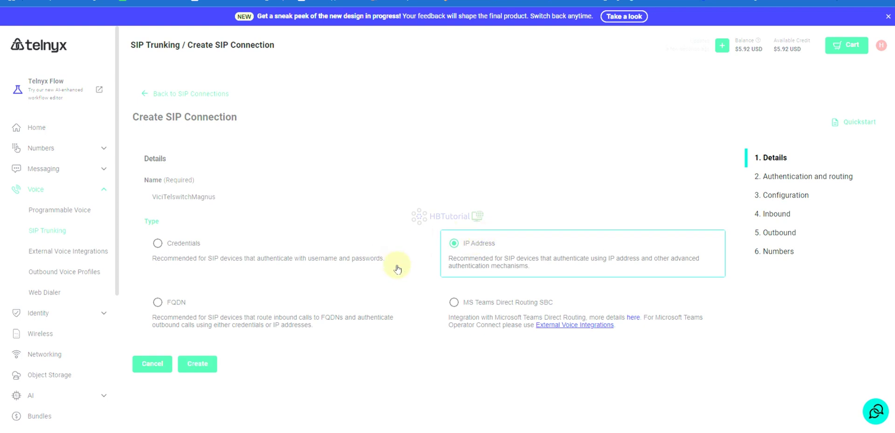
{"action": "left_click", "coordinate": [204, 361]}
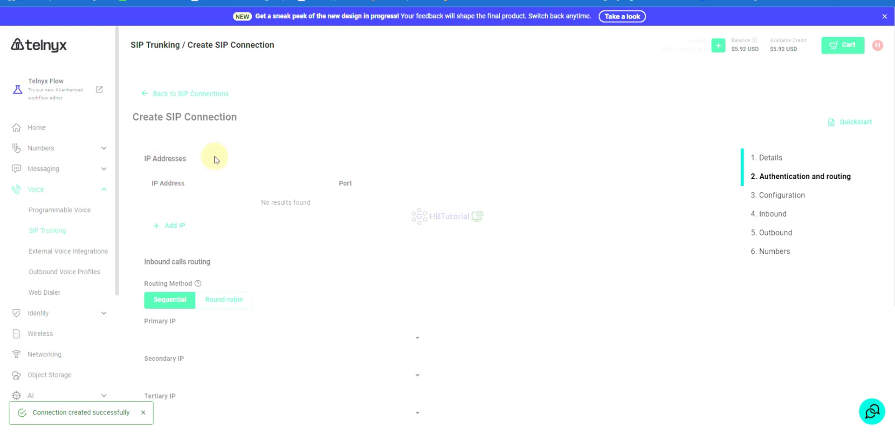
Add the IP address 31.220.96.51 with port 5060 to the SIP connection.
{"action": "left_click", "coordinate": [166, 229]}
{"action": "left_click", "coordinate": [428, 231]}
{"action": "type", "text": "31.220.96.51"}
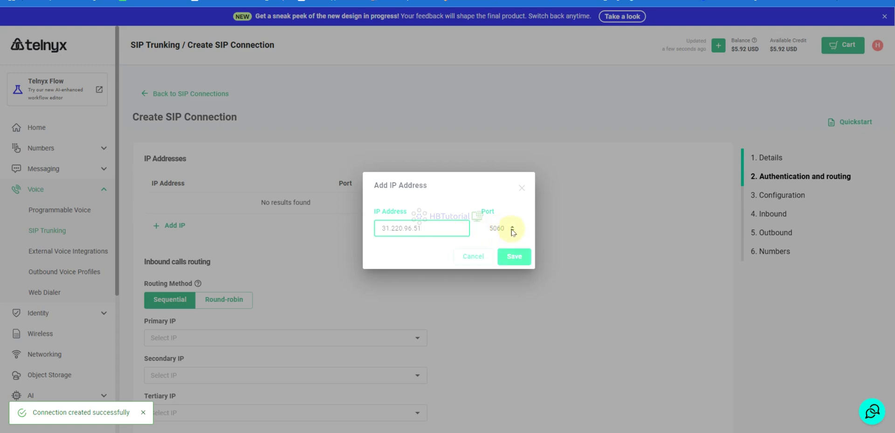
{"action": "left_click", "coordinate": [514, 256]}
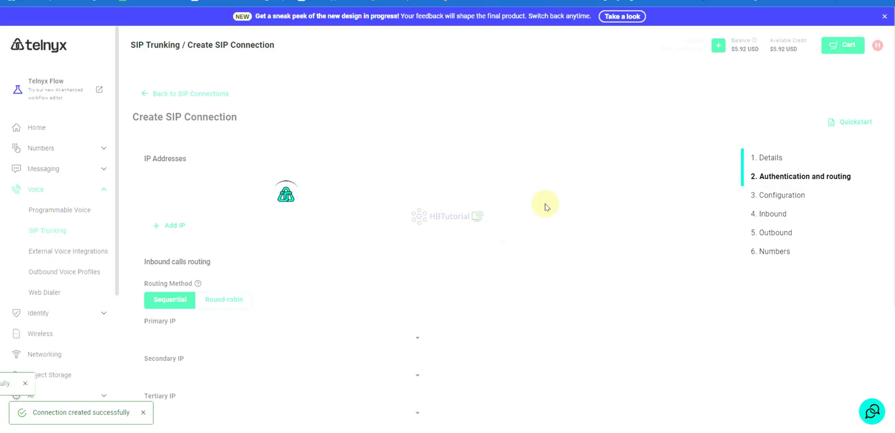
Keep Tech Prefix as the IP authentication method for outbound calls and save the authentication and routing settings.
{"action": "scroll", "coordinate": [513, 215], "scroll_direction": "down", "scroll_amount": 1}
{"action": "scroll", "coordinate": [500, 215], "scroll_direction": "down", "scroll_amount": 2}
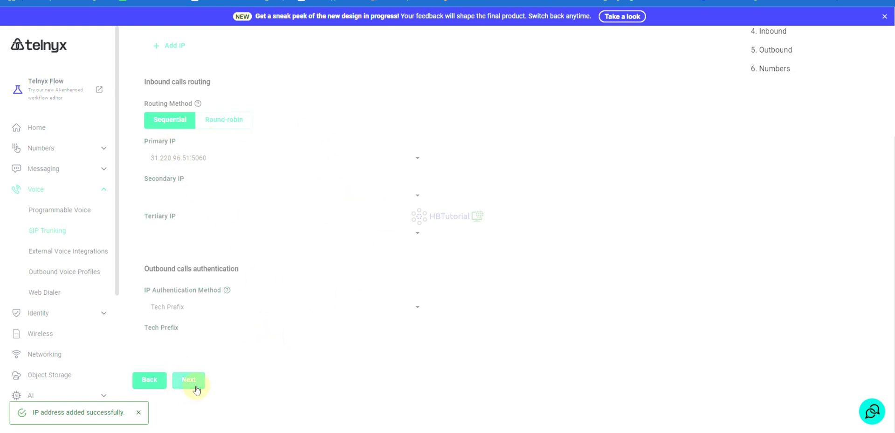
{"action": "left_click", "coordinate": [156, 306]}
{"action": "left_click", "coordinate": [209, 307]}
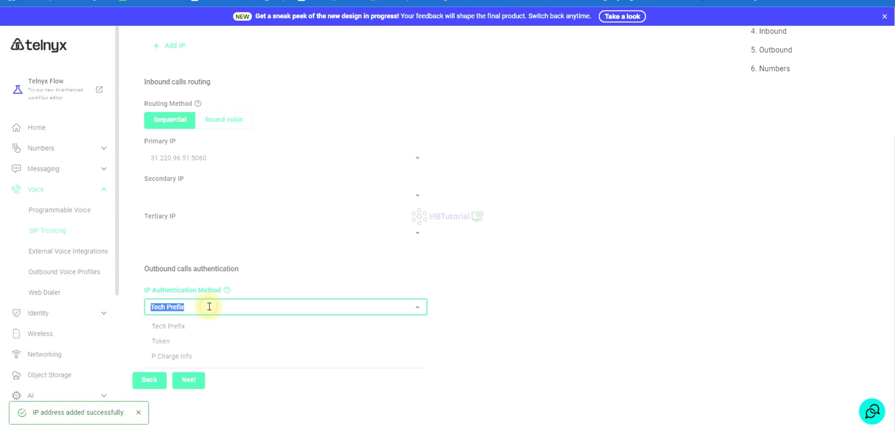
{"action": "left_click", "coordinate": [524, 324]}
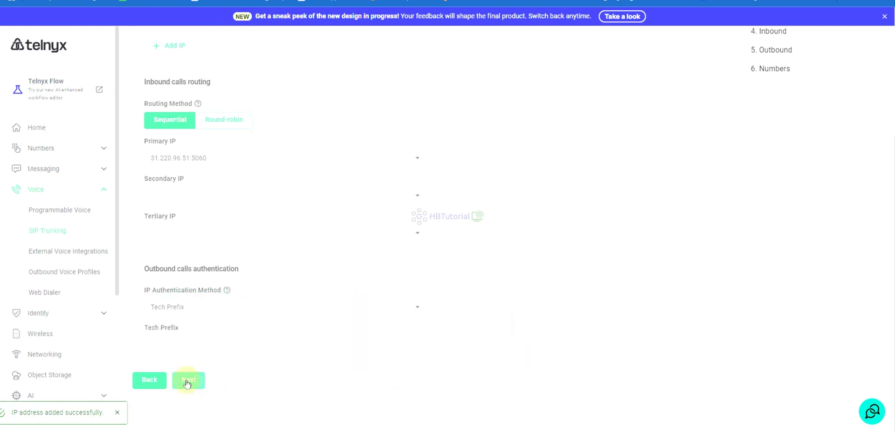
{"action": "left_click", "coordinate": [204, 381]}
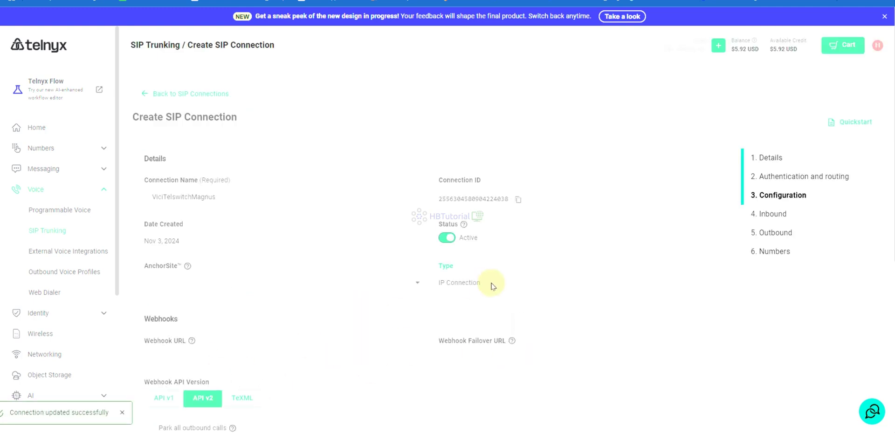
Accept the default connection configuration and continue to the inbound settings.
{"action": "scroll", "coordinate": [606, 247], "scroll_direction": "down", "scroll_amount": 4}
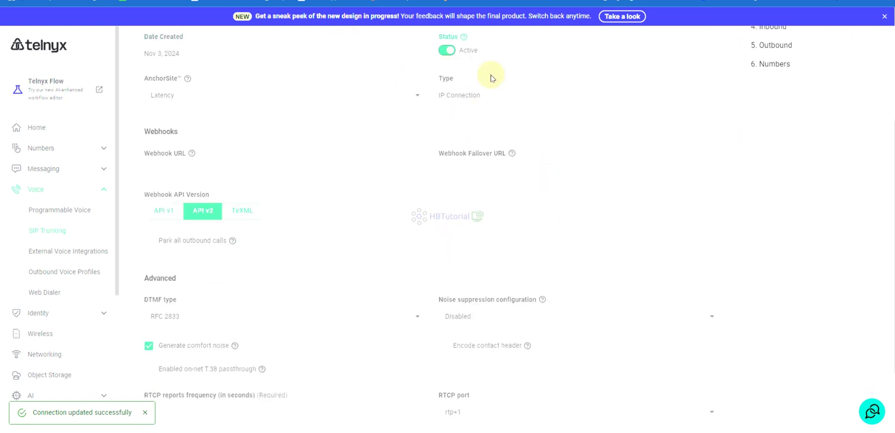
{"action": "scroll", "coordinate": [594, 230], "scroll_direction": "down", "scroll_amount": 2}
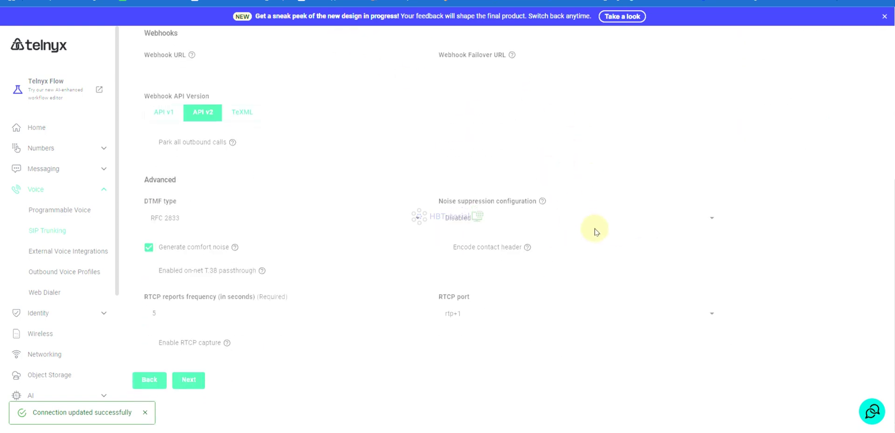
{"action": "left_click", "coordinate": [189, 380]}
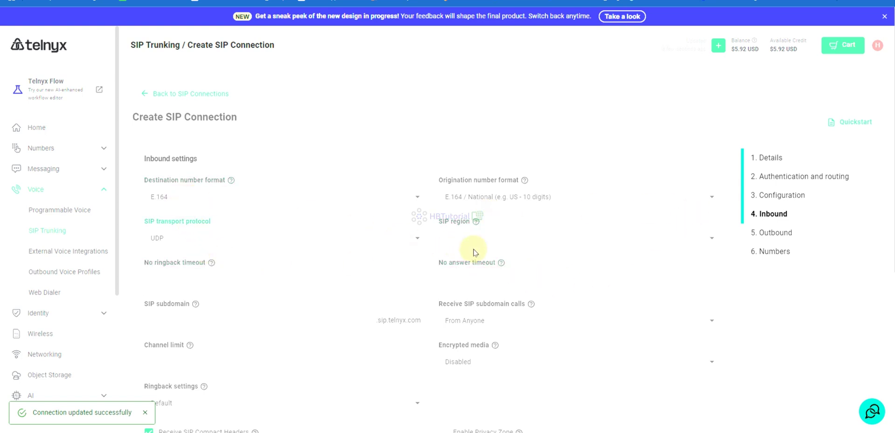
{"action": "left_click", "coordinate": [491, 239]}
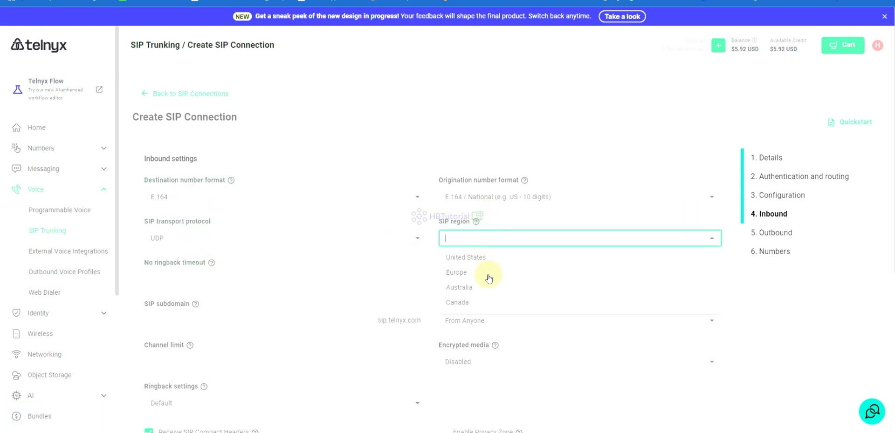
{"action": "scroll", "coordinate": [513, 268], "scroll_direction": "down", "scroll_amount": 1}
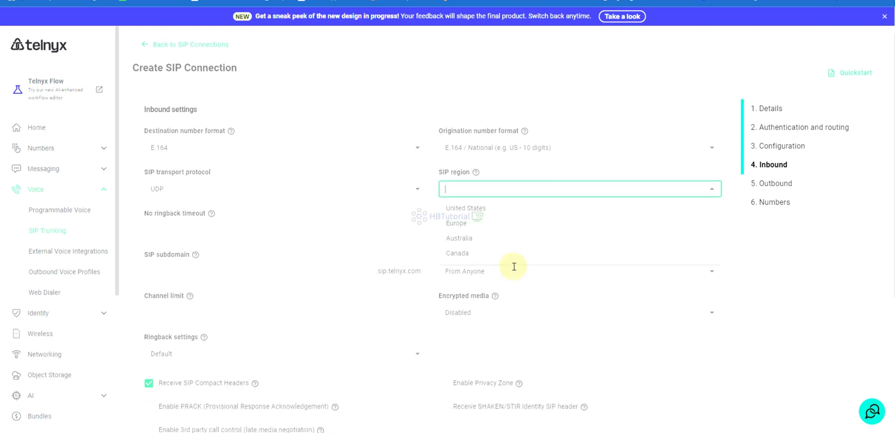
{"action": "left_click", "coordinate": [476, 161]}
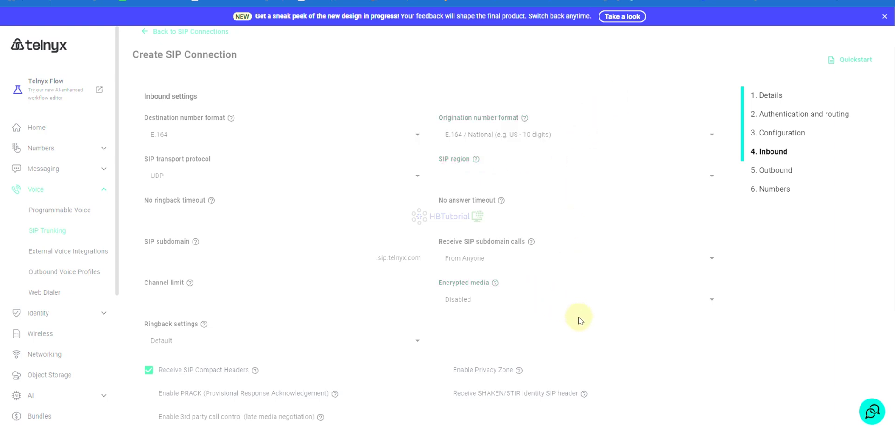
Set the SIP subdomain to switchvicitel and save the inbound settings with the default codecs.
{"action": "left_click", "coordinate": [232, 258]}
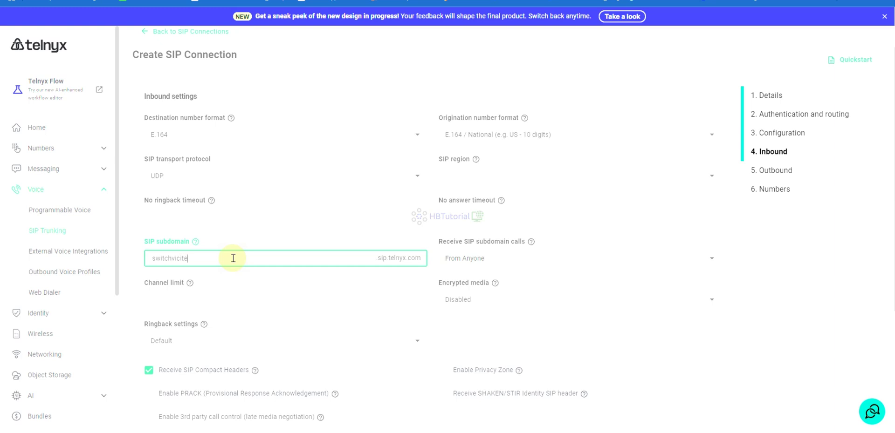
{"action": "left_click", "coordinate": [519, 321]}
{"action": "scroll", "coordinate": [493, 326], "scroll_direction": "down", "scroll_amount": 3}
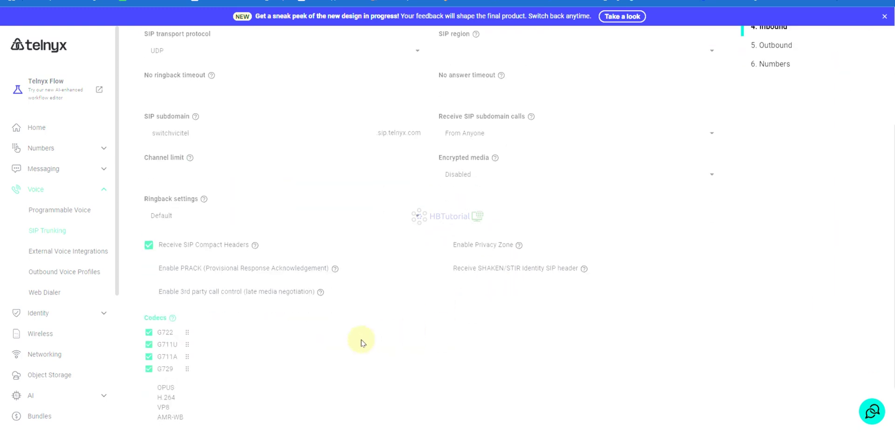
{"action": "scroll", "coordinate": [382, 346], "scroll_direction": "down", "scroll_amount": 2}
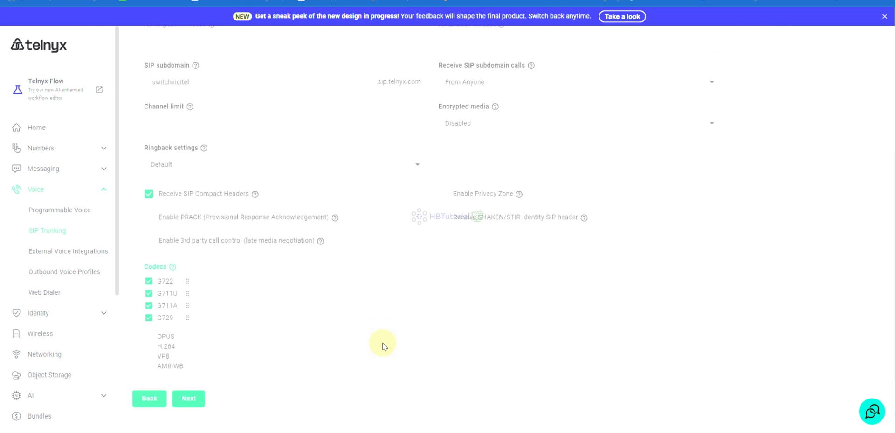
{"action": "left_click", "coordinate": [193, 381]}
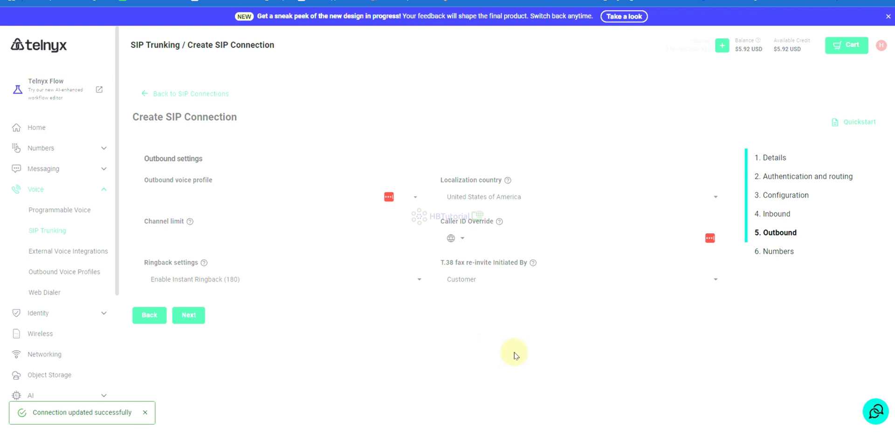
Set the outbound voice profile to Vostestw with a channel limit of 5 and complete the SIP connection without assigning numbers.
{"action": "left_click", "coordinate": [242, 193]}
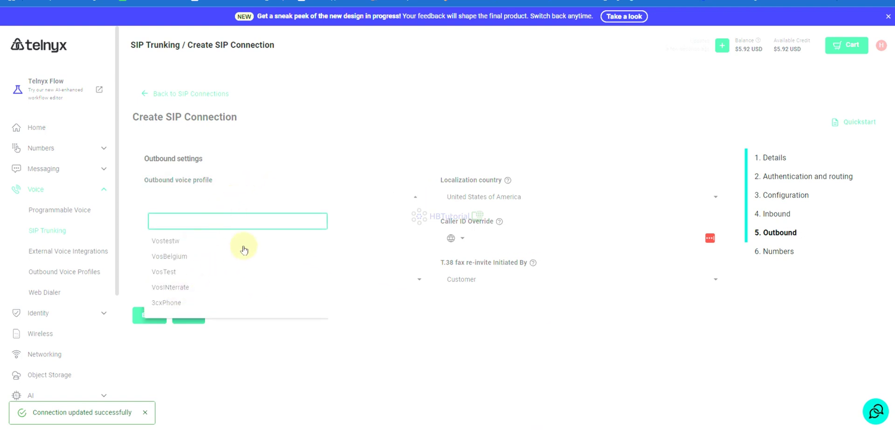
{"action": "left_click", "coordinate": [160, 243]}
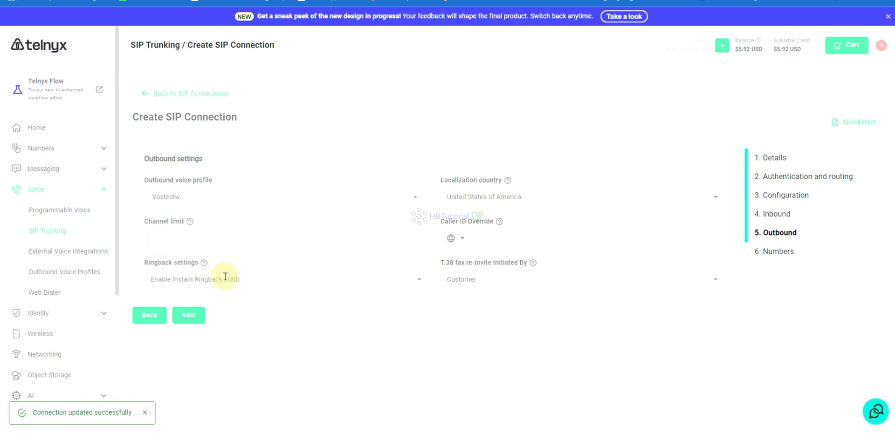
{"action": "left_click", "coordinate": [327, 239]}
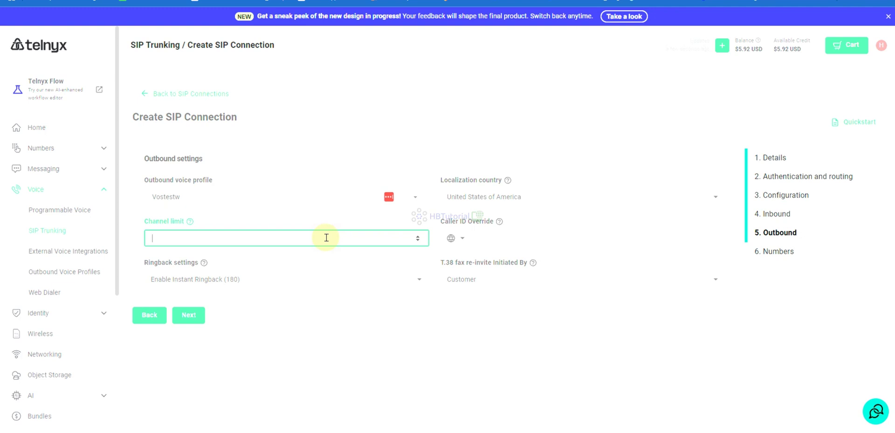
{"action": "left_click", "coordinate": [357, 334]}
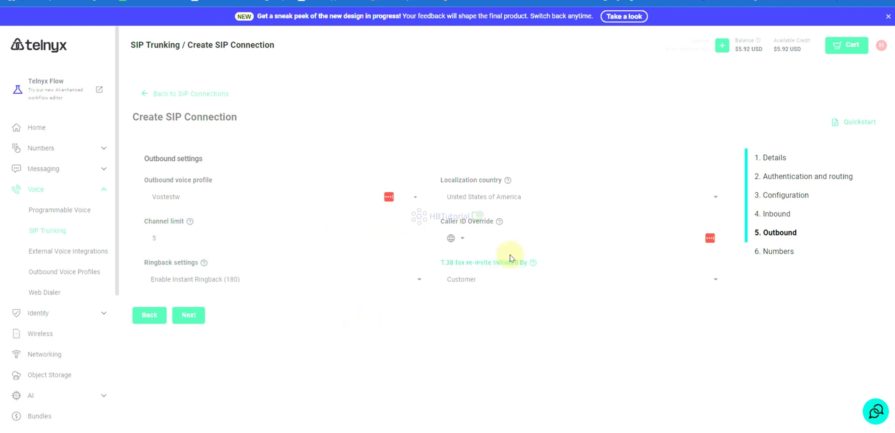
{"action": "left_click", "coordinate": [199, 316]}
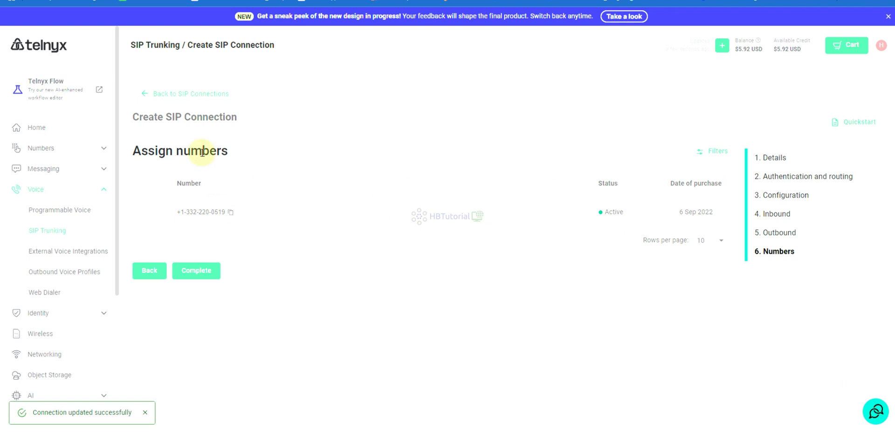
{"action": "left_click", "coordinate": [190, 270]}
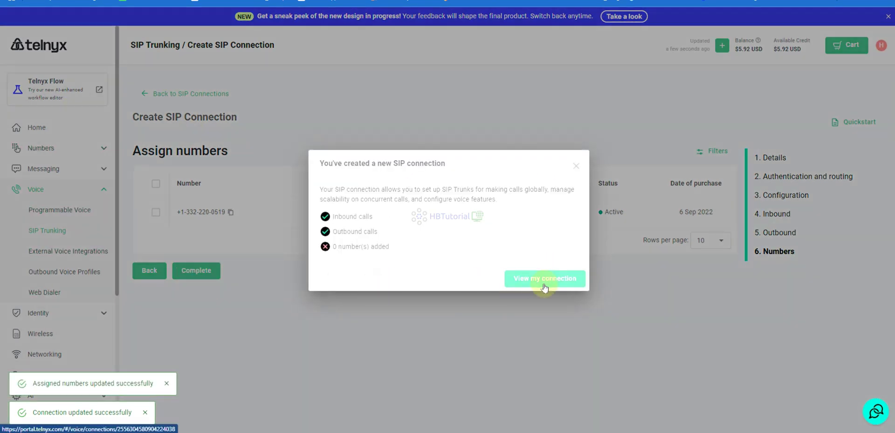
Open the newly created SIP connection and review its configuration, authentication and routing, and inbound settings.
{"action": "left_click", "coordinate": [544, 284]}
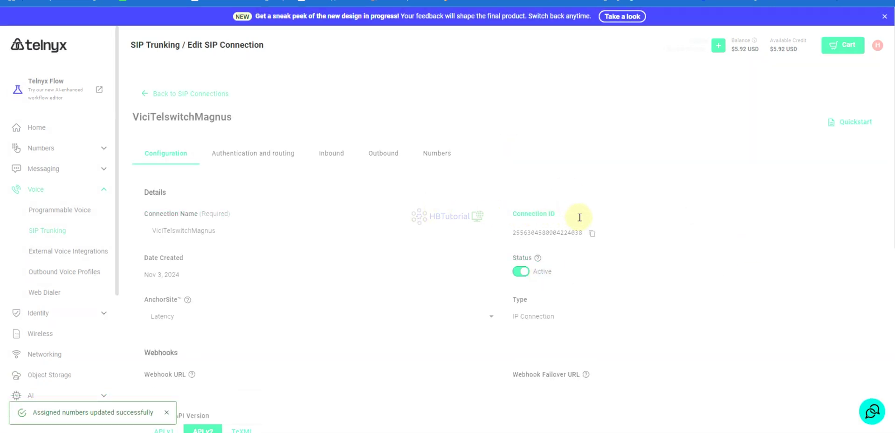
{"action": "scroll", "coordinate": [580, 218], "scroll_direction": "down", "scroll_amount": 6}
{"action": "scroll", "coordinate": [755, 252], "scroll_direction": "up", "scroll_amount": 7}
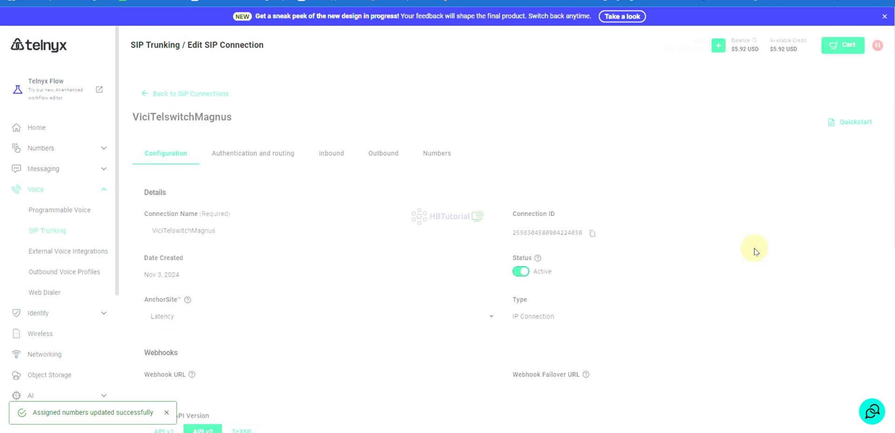
{"action": "left_click", "coordinate": [259, 158]}
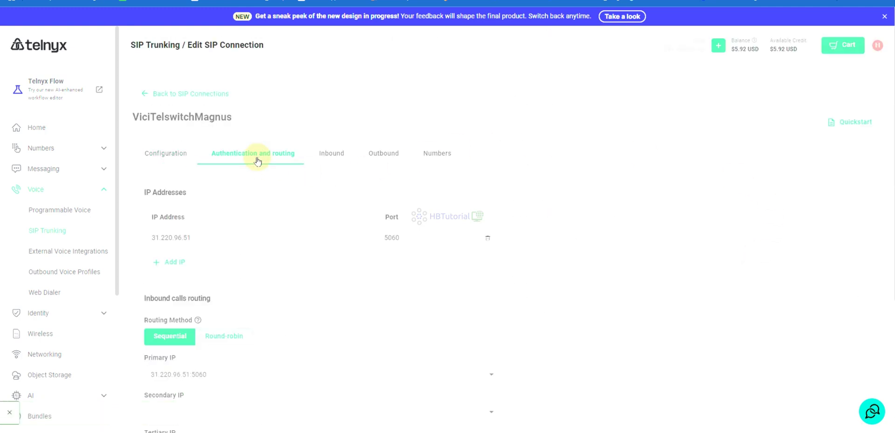
{"action": "scroll", "coordinate": [648, 275], "scroll_direction": "down", "scroll_amount": 4}
{"action": "scroll", "coordinate": [648, 275], "scroll_direction": "up", "scroll_amount": 4}
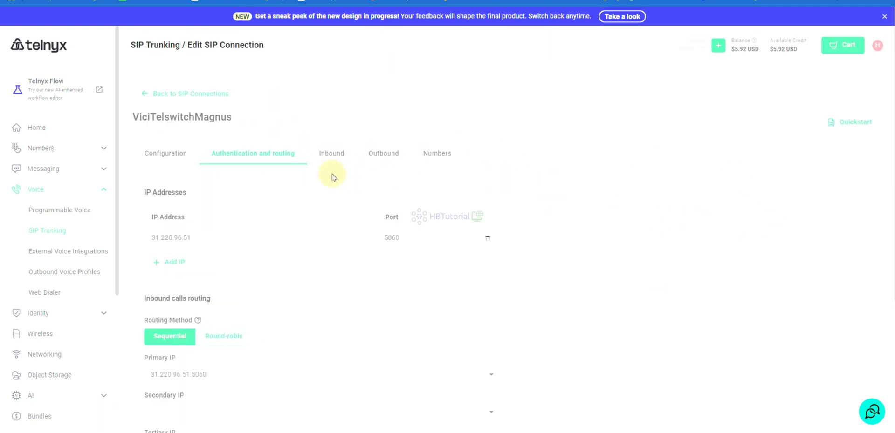
{"action": "left_click", "coordinate": [326, 150]}
{"action": "scroll", "coordinate": [750, 270], "scroll_direction": "down", "scroll_amount": 2}
{"action": "scroll", "coordinate": [751, 276], "scroll_direction": "down", "scroll_amount": 3}
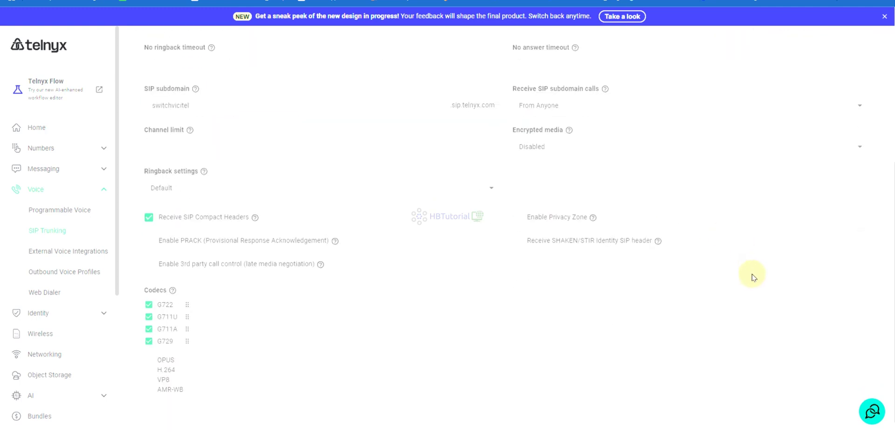
{"action": "scroll", "coordinate": [743, 274], "scroll_direction": "up", "scroll_amount": 5}
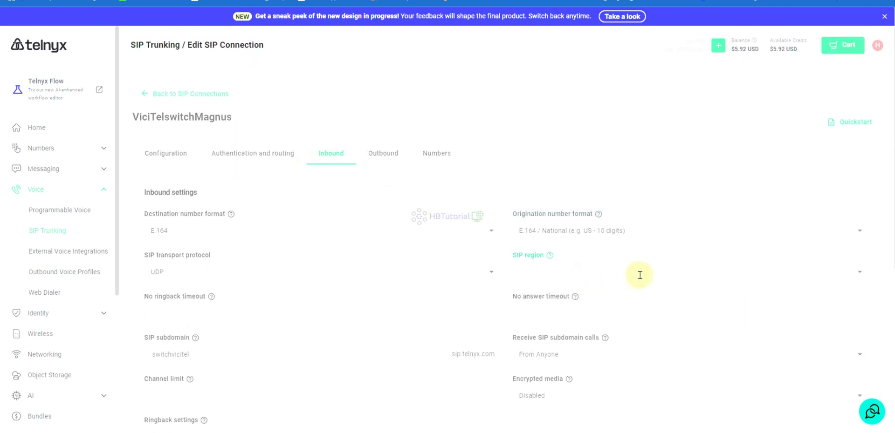
Try to set the outbound localization country to International Networks and save the connection.
{"action": "left_click", "coordinate": [384, 154]}
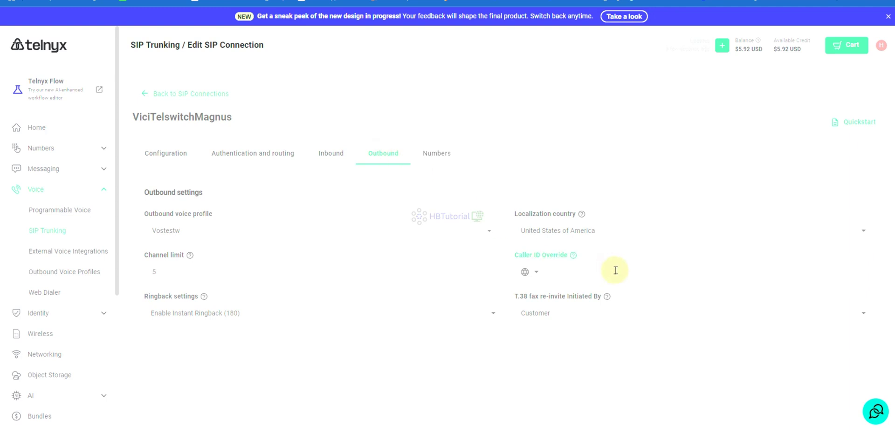
{"action": "left_click", "coordinate": [598, 228]}
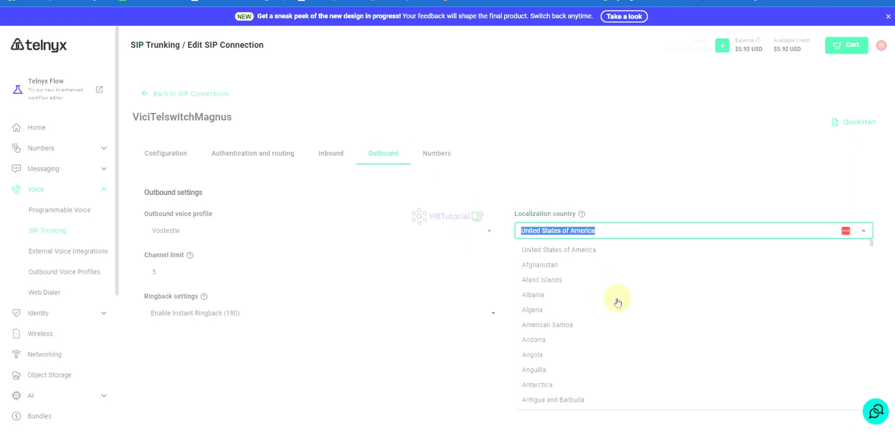
{"action": "scroll", "coordinate": [639, 275], "scroll_direction": "down", "scroll_amount": 10}
{"action": "scroll", "coordinate": [769, 308], "scroll_direction": "down", "scroll_amount": 5}
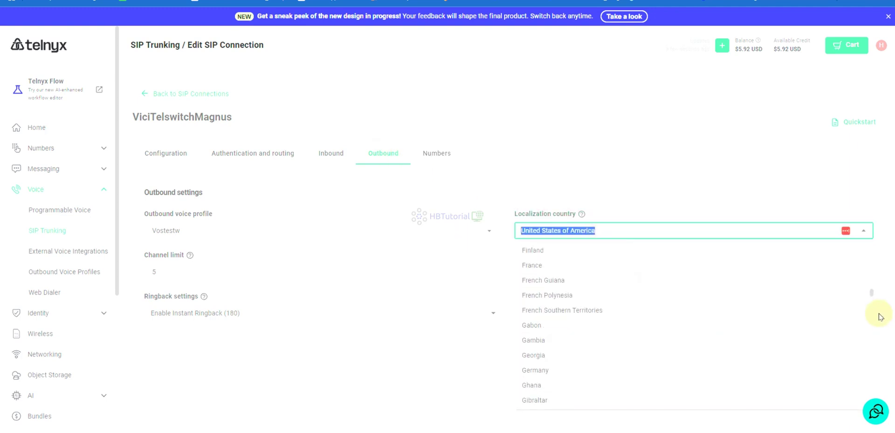
{"action": "left_click_drag", "start_coordinate": [871, 295], "coordinate": [874, 429]}
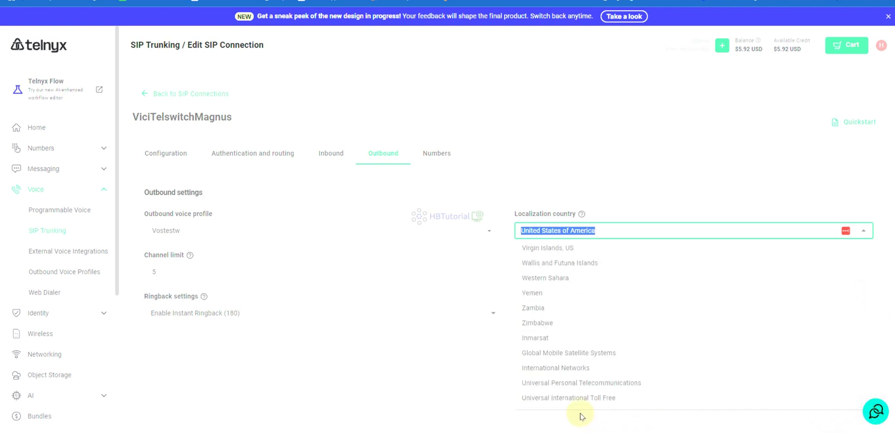
{"action": "left_click", "coordinate": [575, 372]}
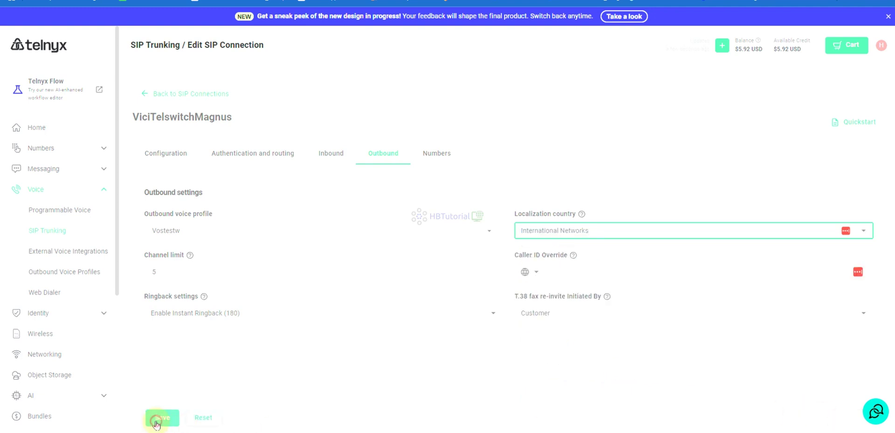
{"action": "left_click", "coordinate": [158, 419]}
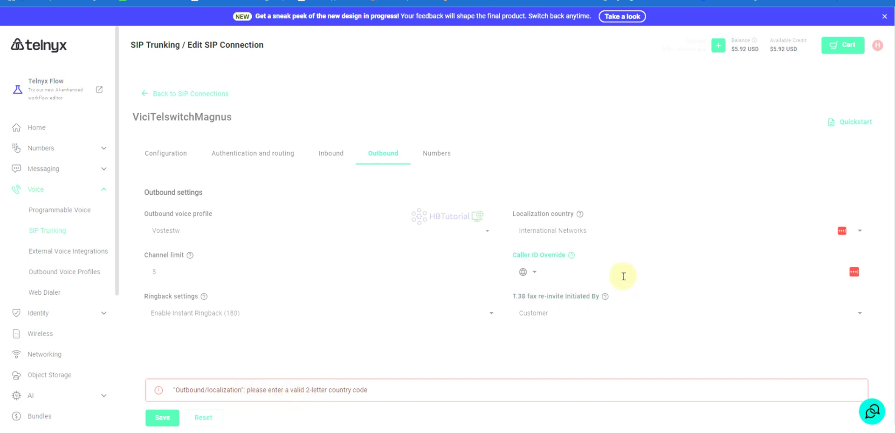
Try to save the outbound settings with localization country Universal Personal Telecommunications and an International caller ID override prefix.
{"action": "left_click", "coordinate": [606, 230]}
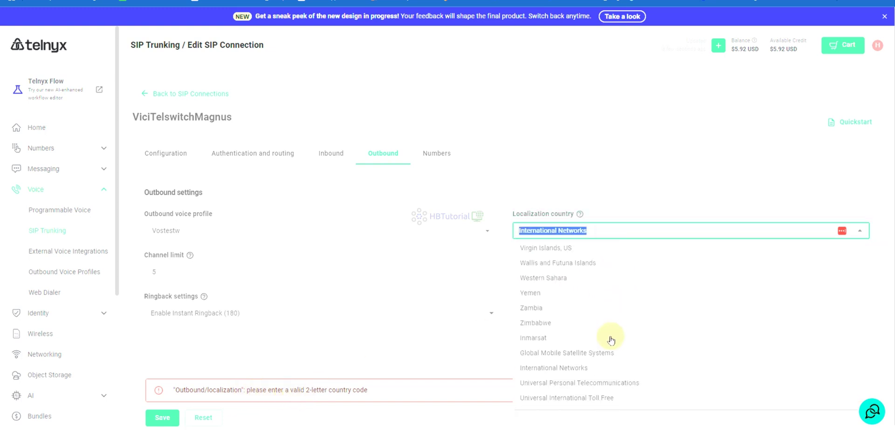
{"action": "left_click", "coordinate": [551, 385]}
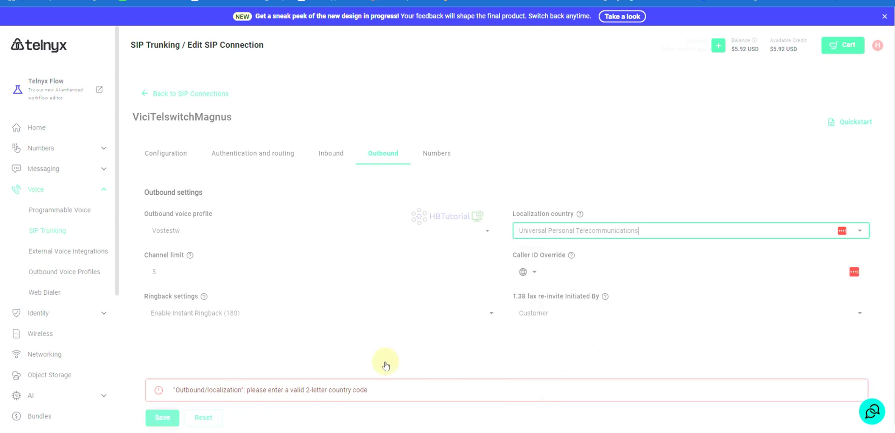
{"action": "left_click", "coordinate": [656, 261]}
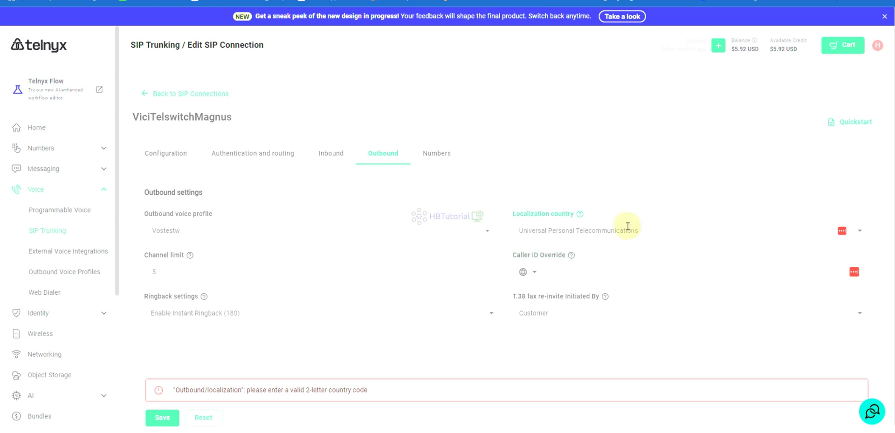
{"action": "left_click", "coordinate": [606, 276]}
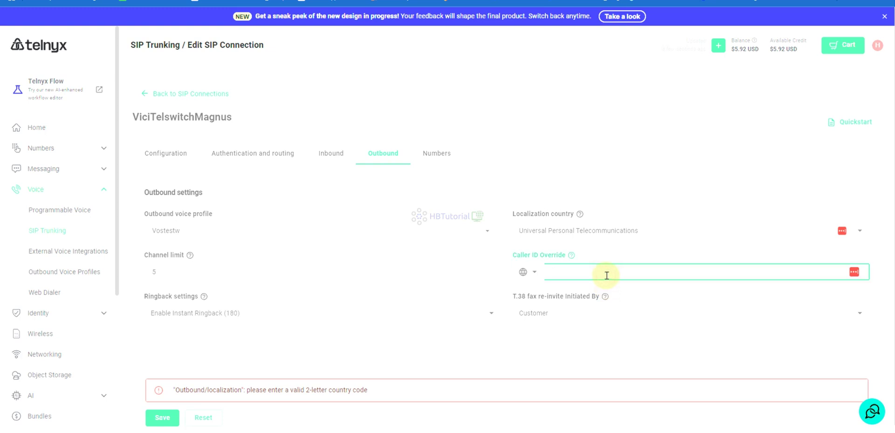
{"action": "left_click", "coordinate": [536, 272]}
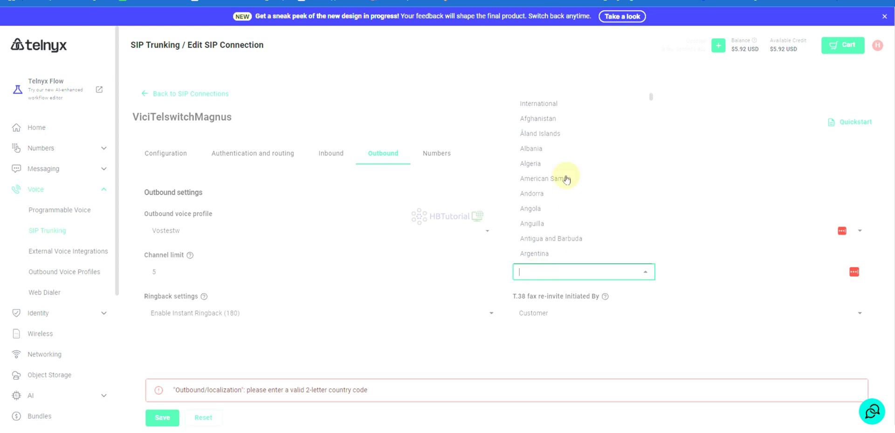
{"action": "left_click", "coordinate": [536, 106]}
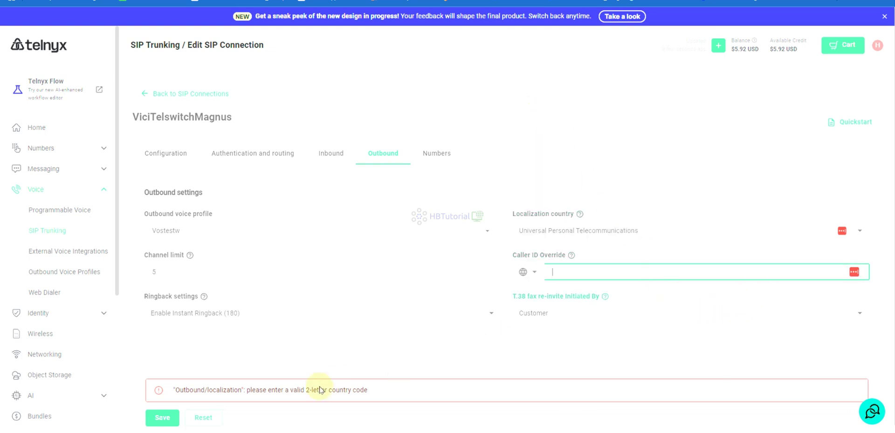
{"action": "left_click", "coordinate": [163, 425]}
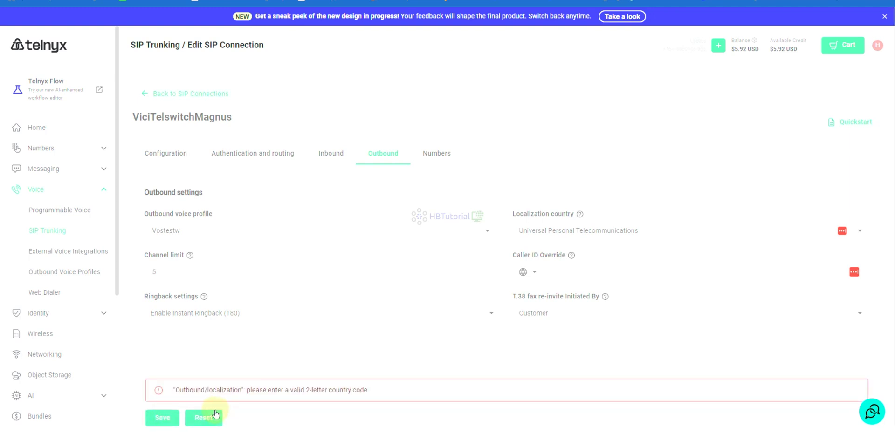
Set the outbound localization country to United States of America, save the connection and dismiss the notification.
{"action": "left_click", "coordinate": [603, 231]}
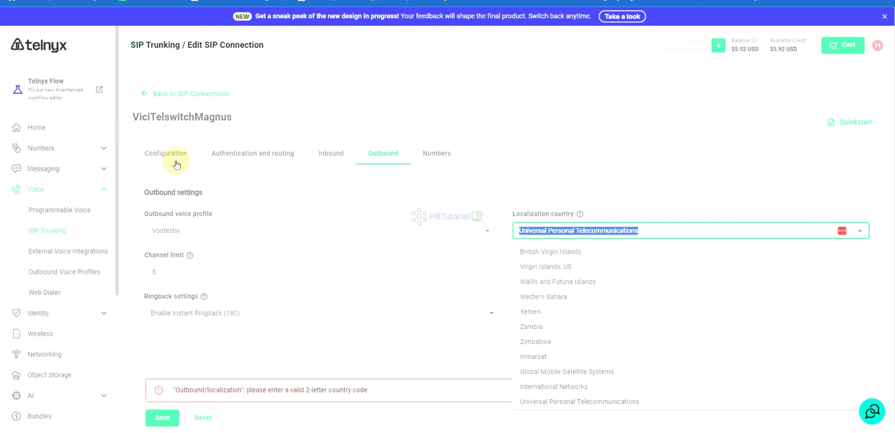
{"action": "scroll", "coordinate": [605, 364], "scroll_direction": "up", "scroll_amount": 20}
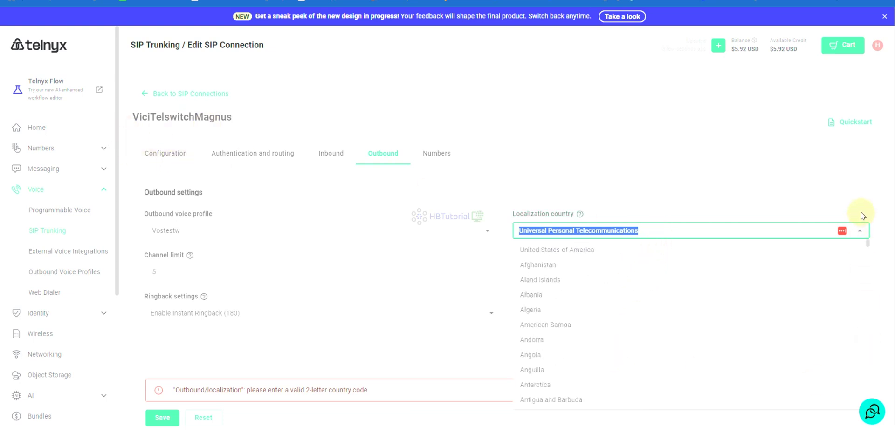
{"action": "left_click", "coordinate": [556, 248]}
{"action": "left_click", "coordinate": [161, 419]}
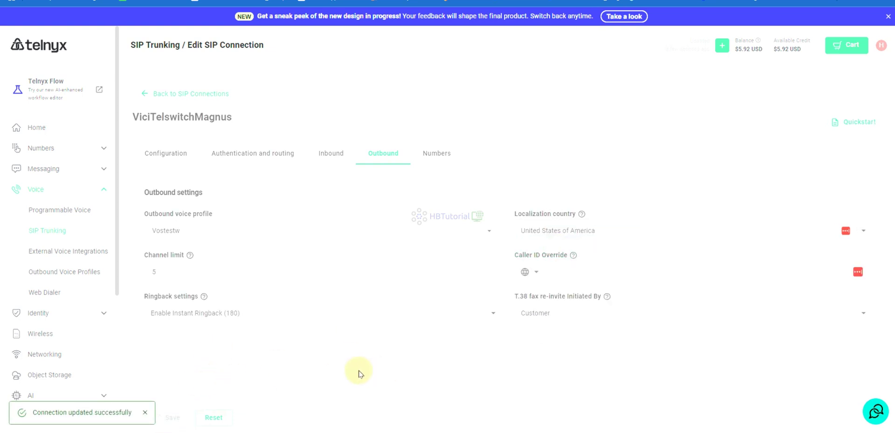
{"action": "left_click", "coordinate": [145, 414]}
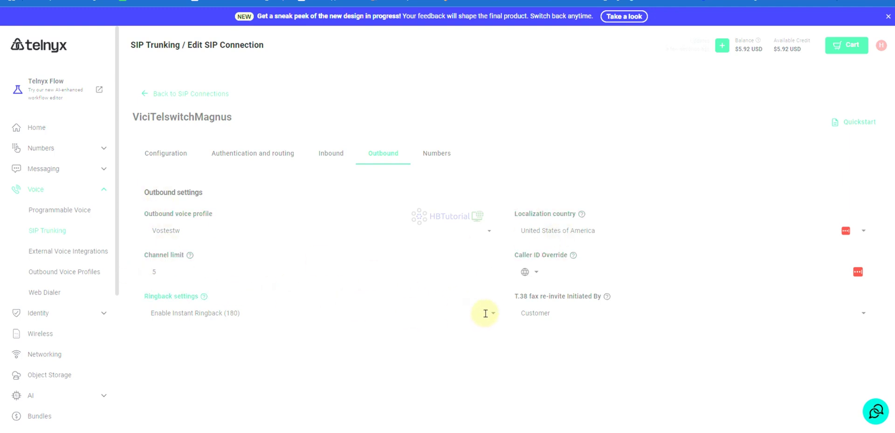
Reopen the ViciTelswitchMagnus connection from the SIP connections list and review its configuration, authentication and routing, and outbound settings.
{"action": "left_click", "coordinate": [46, 230]}
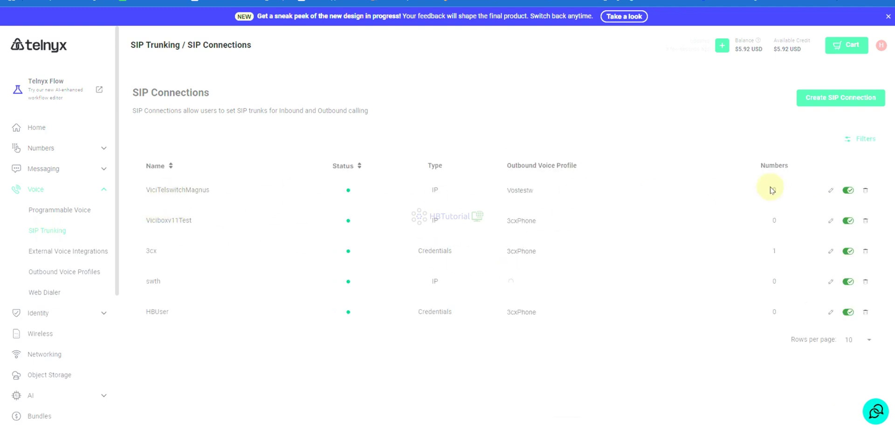
{"action": "left_click", "coordinate": [831, 191]}
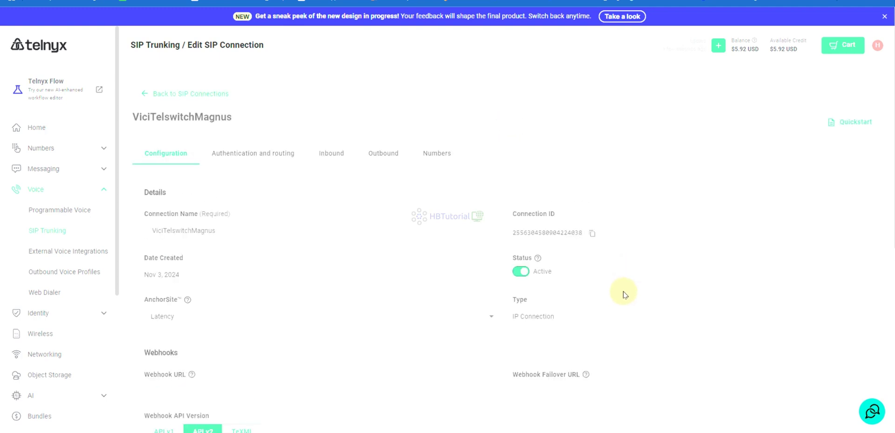
{"action": "scroll", "coordinate": [625, 295], "scroll_direction": "down", "scroll_amount": 7}
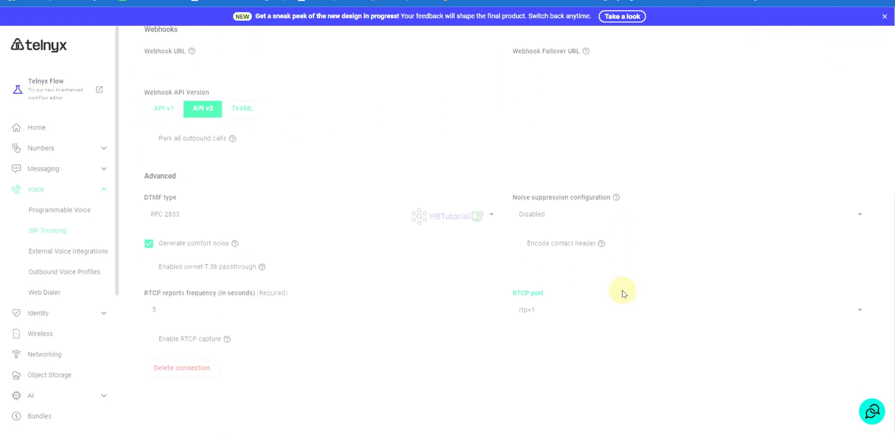
{"action": "scroll", "coordinate": [623, 293], "scroll_direction": "up", "scroll_amount": 7}
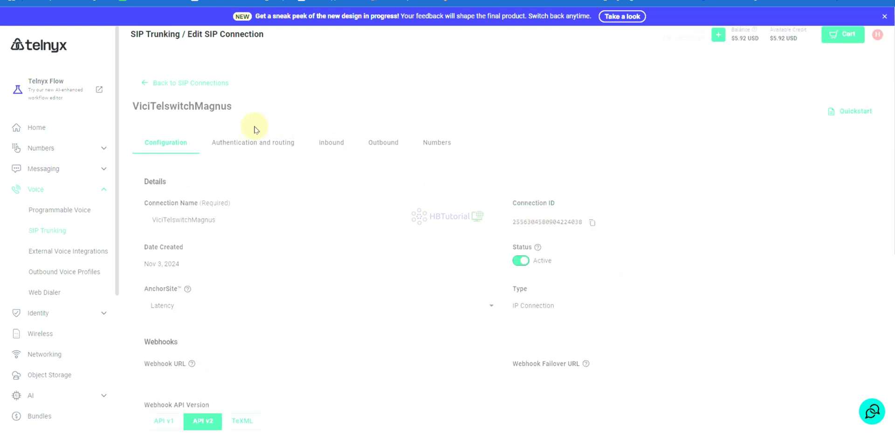
{"action": "left_click", "coordinate": [244, 144]}
{"action": "scroll", "coordinate": [399, 261], "scroll_direction": "down", "scroll_amount": 4}
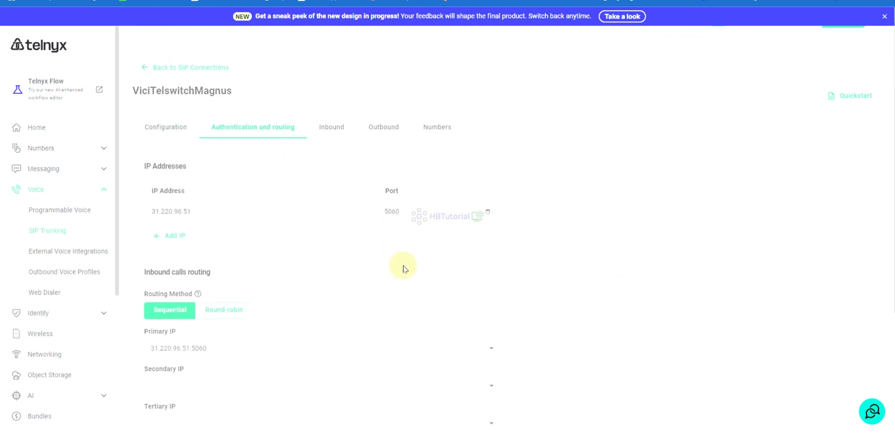
{"action": "scroll", "coordinate": [401, 262], "scroll_direction": "up", "scroll_amount": 5}
{"action": "left_click", "coordinate": [394, 153]}
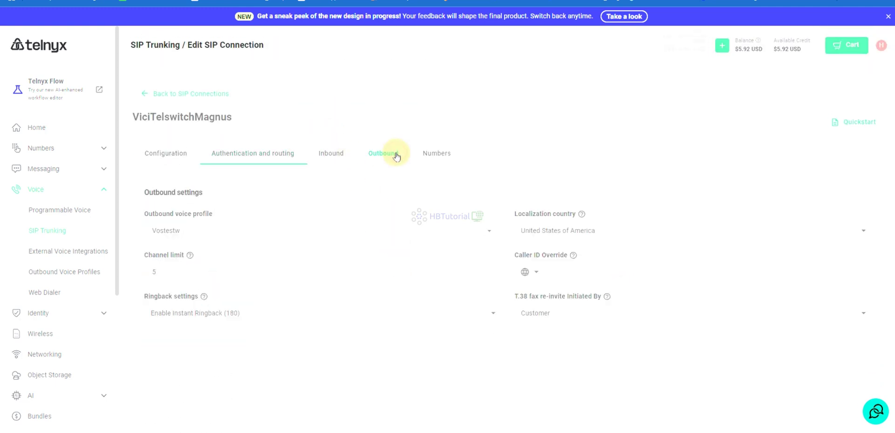
Review the inbound settings of the ViciTelswitchMagnus connection, including number formats, SIP subdomain and codecs.
{"action": "left_click", "coordinate": [340, 159]}
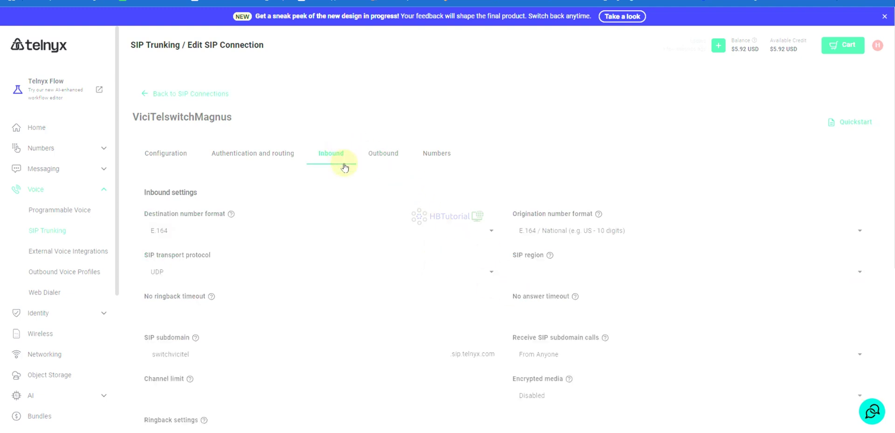
{"action": "scroll", "coordinate": [345, 166], "scroll_direction": "down", "scroll_amount": 6}
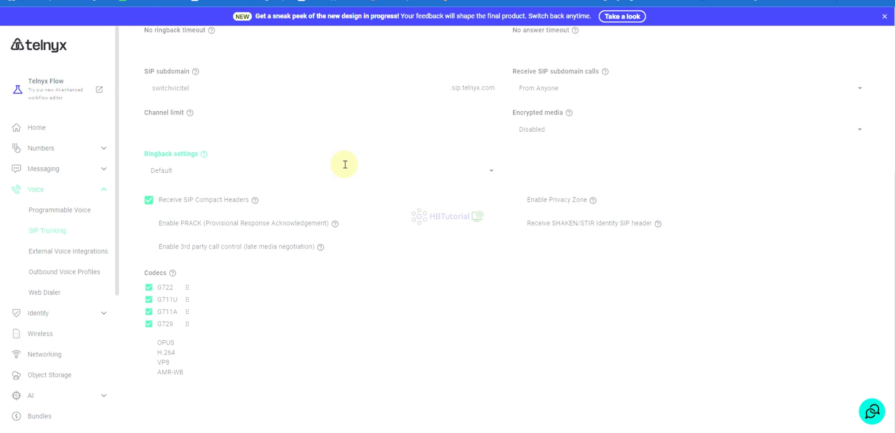
{"action": "scroll", "coordinate": [345, 164], "scroll_direction": "up", "scroll_amount": 1}
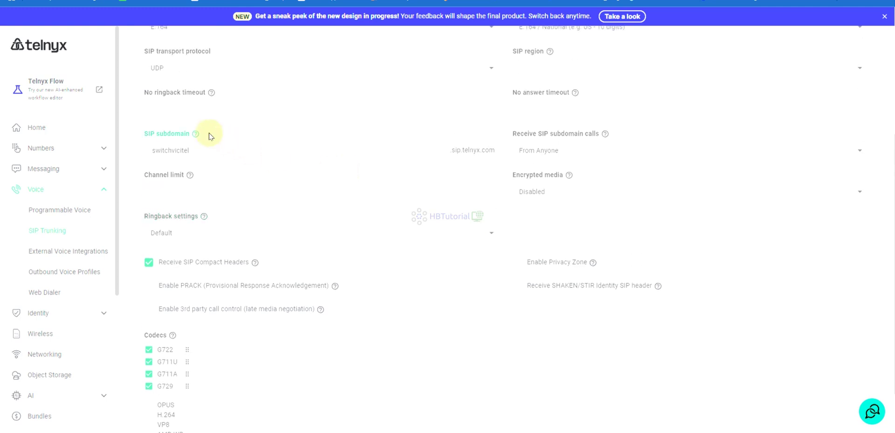
{"action": "mouse_move", "coordinate": [196, 135]}
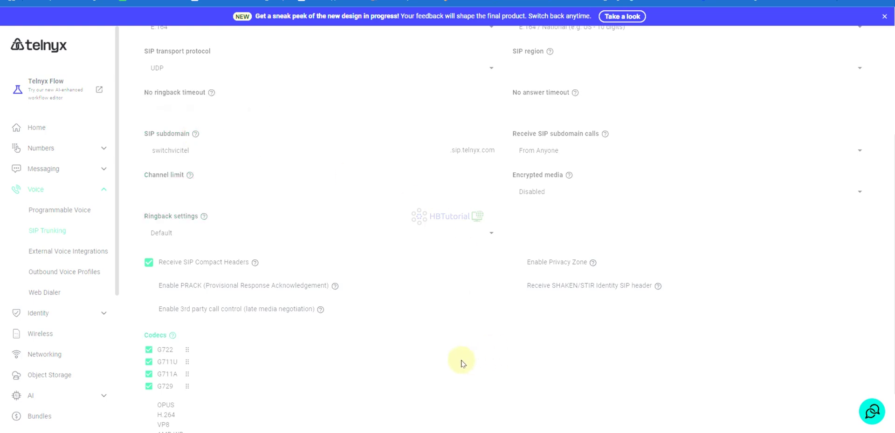
{"action": "scroll", "coordinate": [456, 353], "scroll_direction": "up", "scroll_amount": 1}
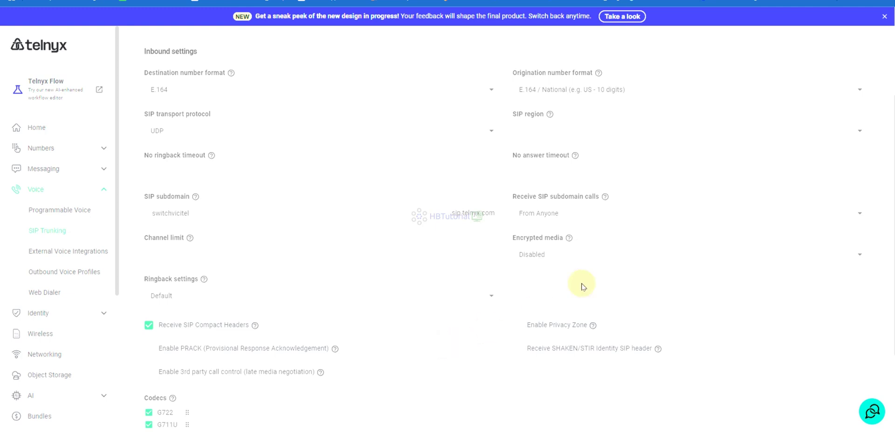
Examine the available options for SIP region and for receiving SIP subdomain calls without changing either inbound setting.
{"action": "left_click", "coordinate": [582, 128]}
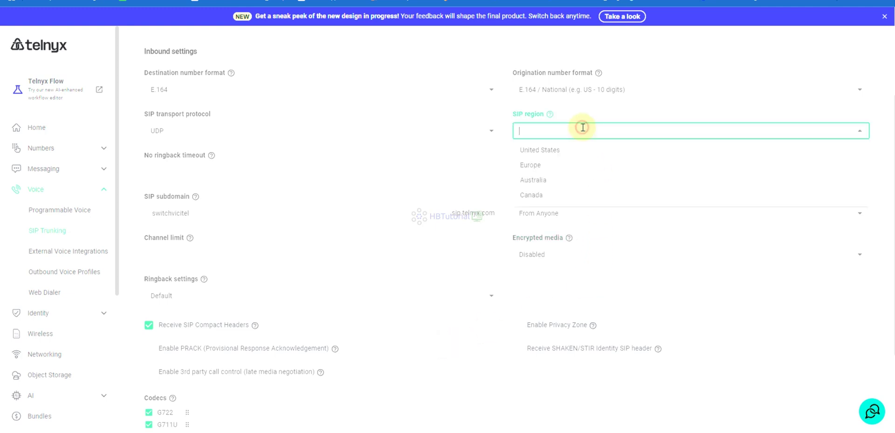
{"action": "left_click", "coordinate": [662, 304]}
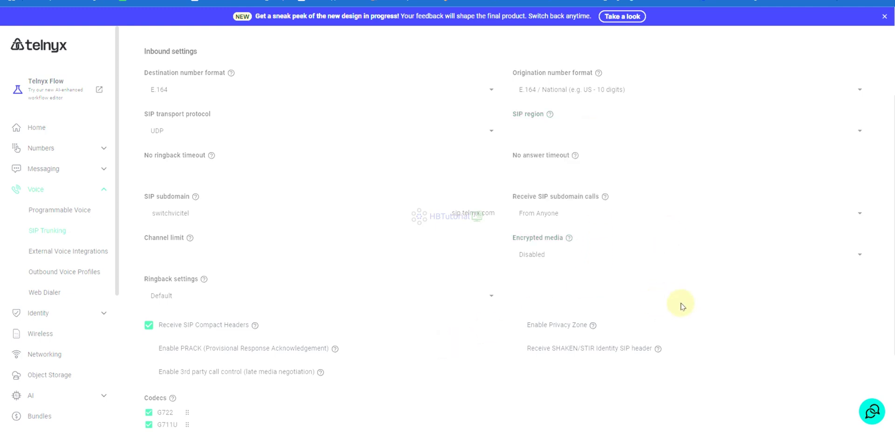
{"action": "left_click", "coordinate": [588, 213]}
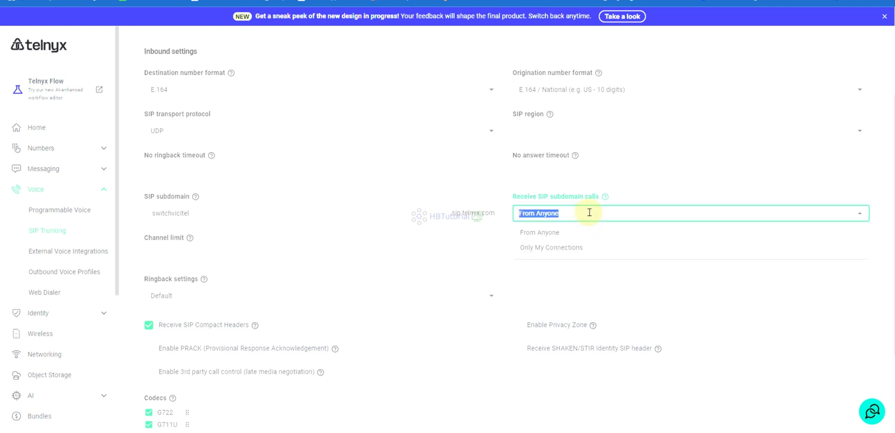
{"action": "left_click", "coordinate": [602, 294]}
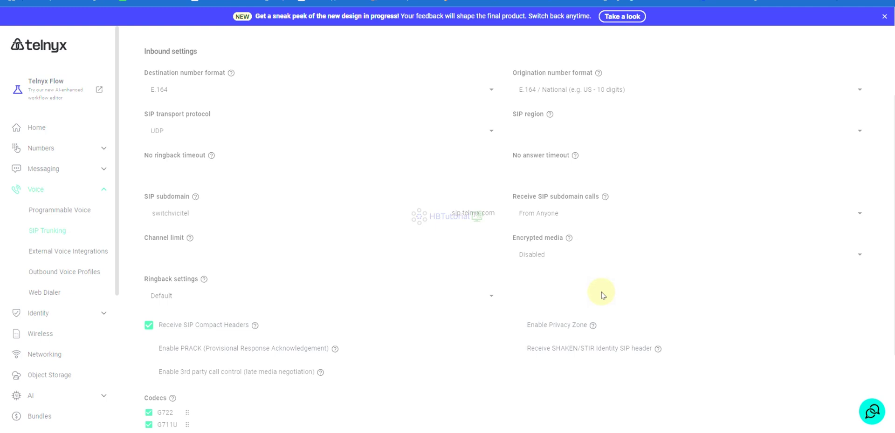
{"action": "scroll", "coordinate": [603, 295], "scroll_direction": "down", "scroll_amount": 3}
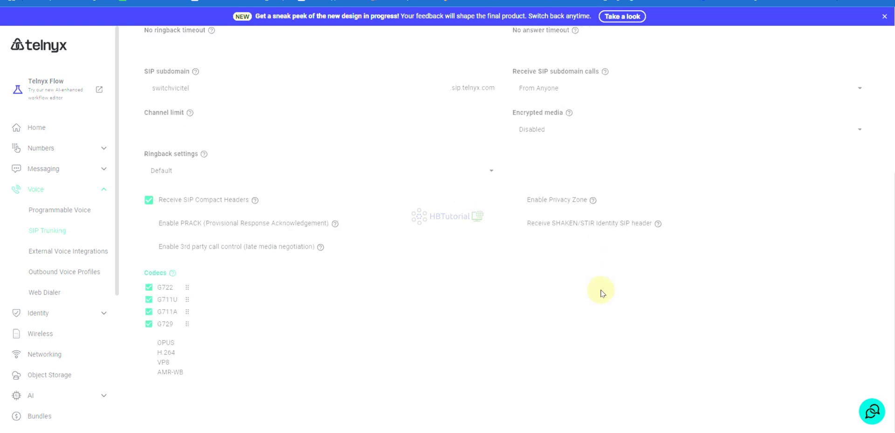
{"action": "scroll", "coordinate": [418, 226], "scroll_direction": "up", "scroll_amount": 6}
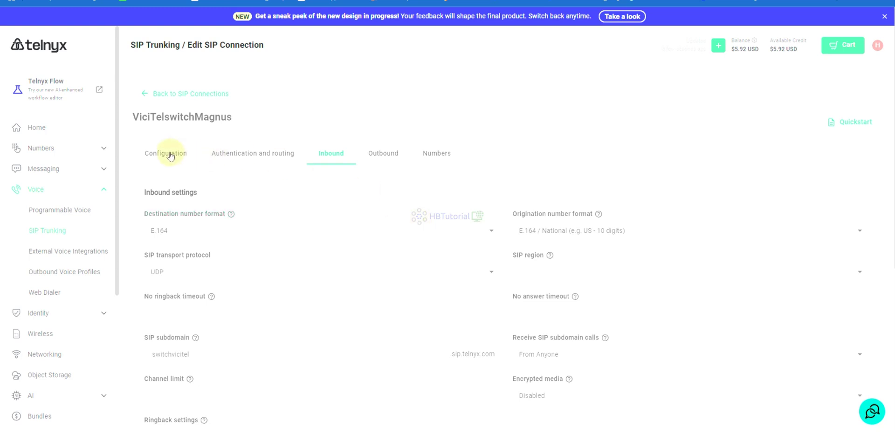
Recheck the connection's authentication and routing settings, and its configuration details including webhooks and advanced options.
{"action": "left_click", "coordinate": [248, 153]}
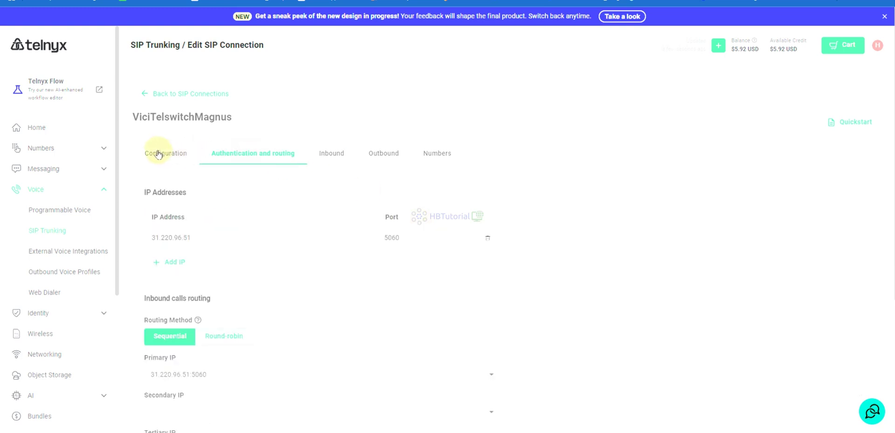
{"action": "scroll", "coordinate": [549, 272], "scroll_direction": "down", "scroll_amount": 4}
{"action": "scroll", "coordinate": [560, 276], "scroll_direction": "up", "scroll_amount": 2}
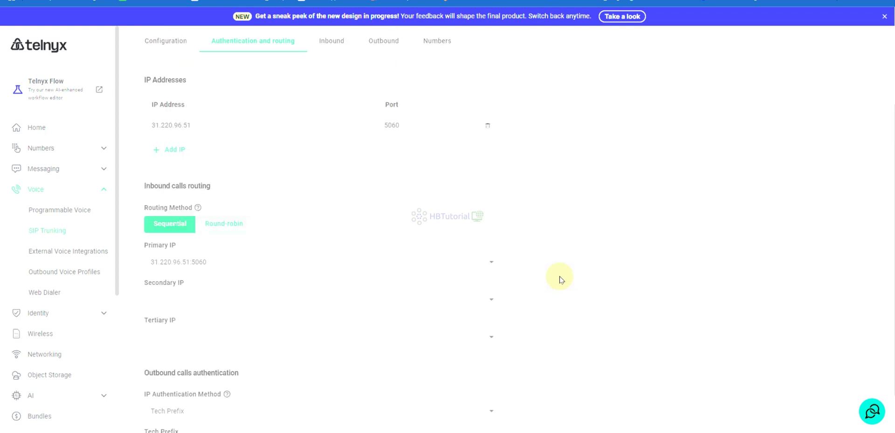
{"action": "scroll", "coordinate": [559, 278], "scroll_direction": "up", "scroll_amount": 2}
{"action": "left_click", "coordinate": [170, 155]}
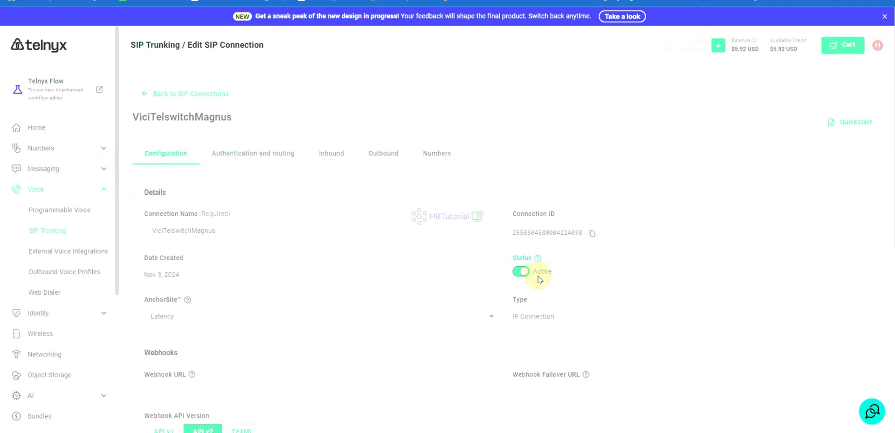
{"action": "scroll", "coordinate": [539, 279], "scroll_direction": "down", "scroll_amount": 5}
{"action": "scroll", "coordinate": [657, 329], "scroll_direction": "down", "scroll_amount": 1}
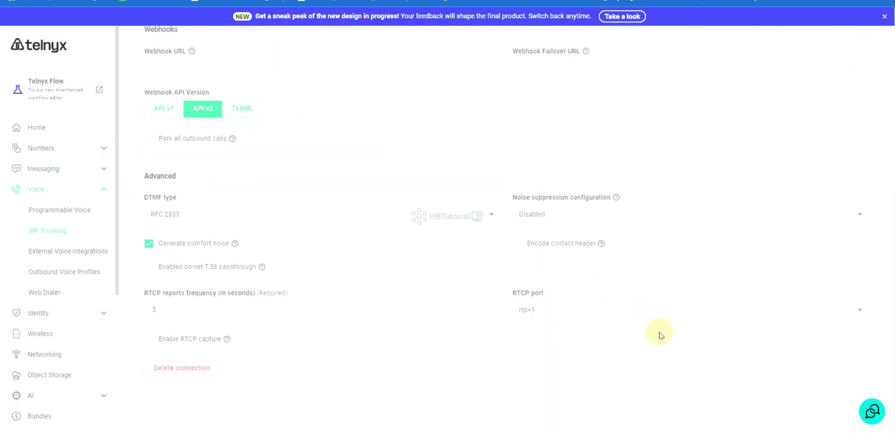
{"action": "scroll", "coordinate": [659, 332], "scroll_direction": "up", "scroll_amount": 6}
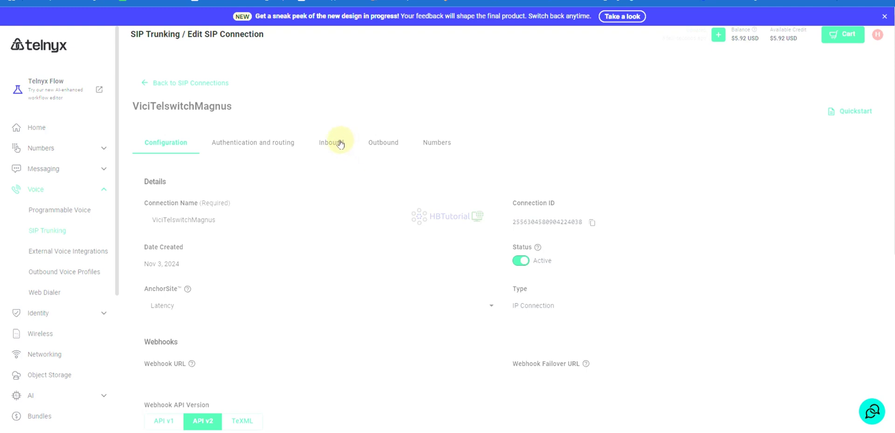
Open the Telnyx Developer Docs in a new browser tab and switch to it.
{"action": "scroll", "coordinate": [224, 172], "scroll_direction": "down", "scroll_amount": 6}
{"action": "scroll", "coordinate": [98, 214], "scroll_direction": "down", "scroll_amount": 4}
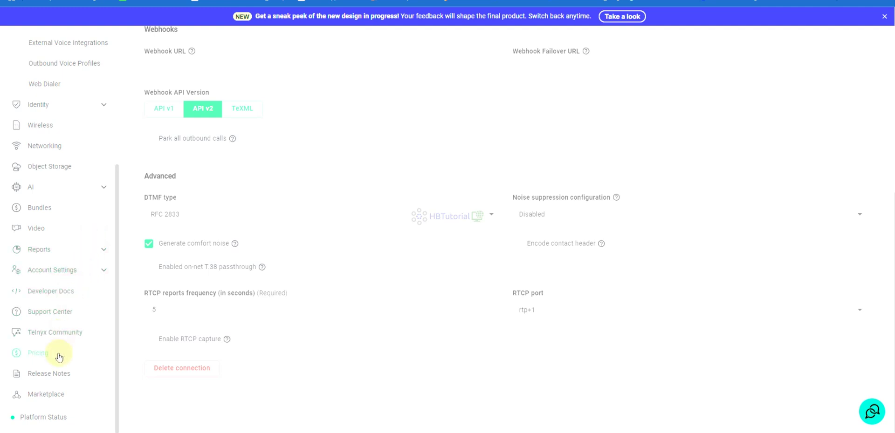
{"action": "right_click", "coordinate": [42, 313]}
{"action": "left_click", "coordinate": [82, 196]}
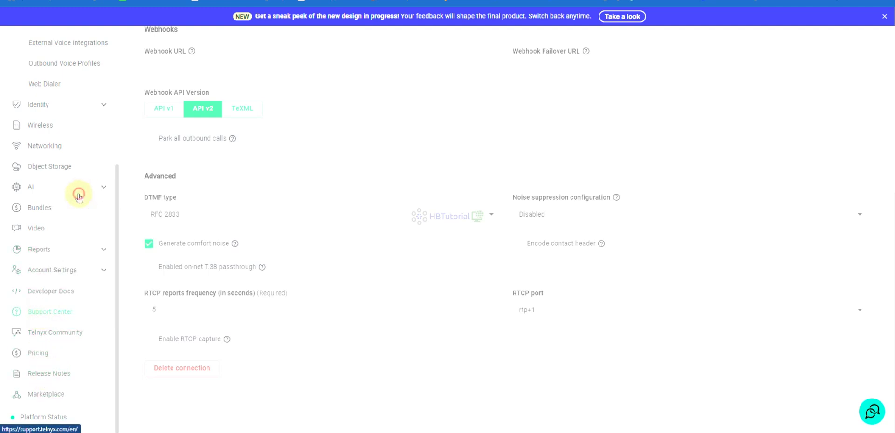
{"action": "right_click", "coordinate": [49, 293]}
{"action": "left_click", "coordinate": [74, 301]}
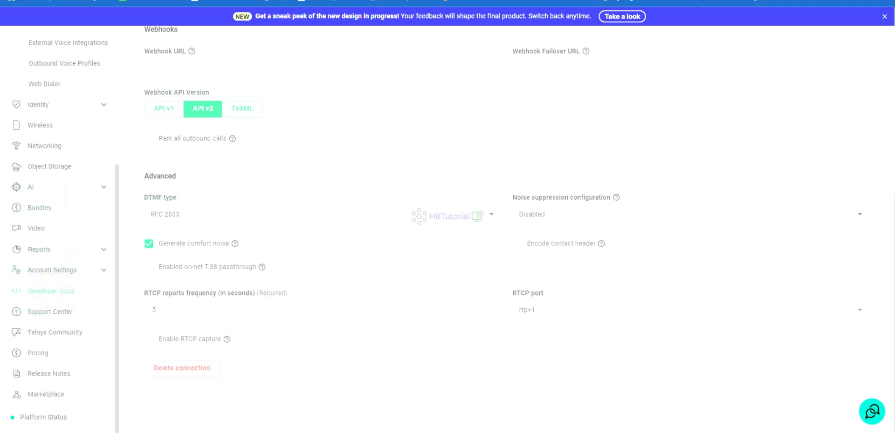
{"action": "key", "text": "ctrl+Tab"}
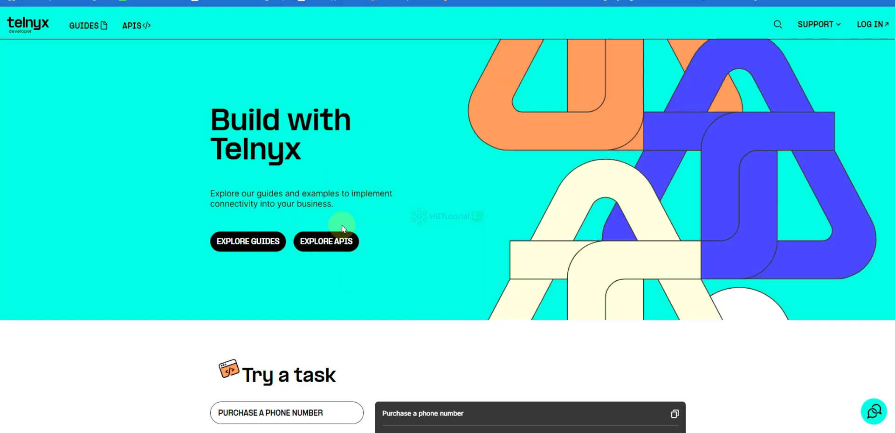
Look through the developer home page and open the Support Center linked in its footer.
{"action": "scroll", "coordinate": [451, 234], "scroll_direction": "down", "scroll_amount": 5}
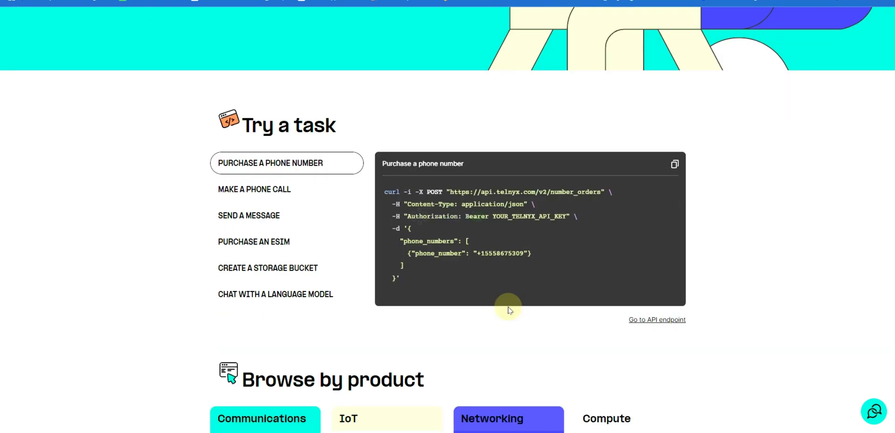
{"action": "scroll", "coordinate": [506, 307], "scroll_direction": "down", "scroll_amount": 8}
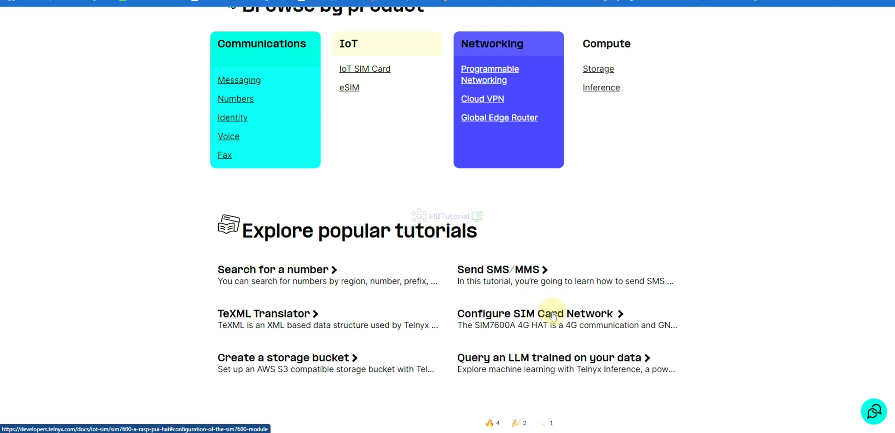
{"action": "scroll", "coordinate": [545, 312], "scroll_direction": "down", "scroll_amount": 3}
{"action": "scroll", "coordinate": [546, 326], "scroll_direction": "down", "scroll_amount": 7}
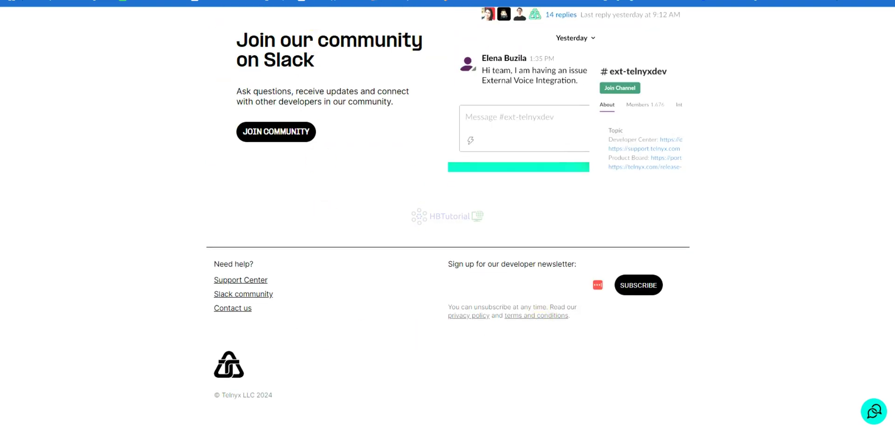
{"action": "left_click", "coordinate": [241, 280]}
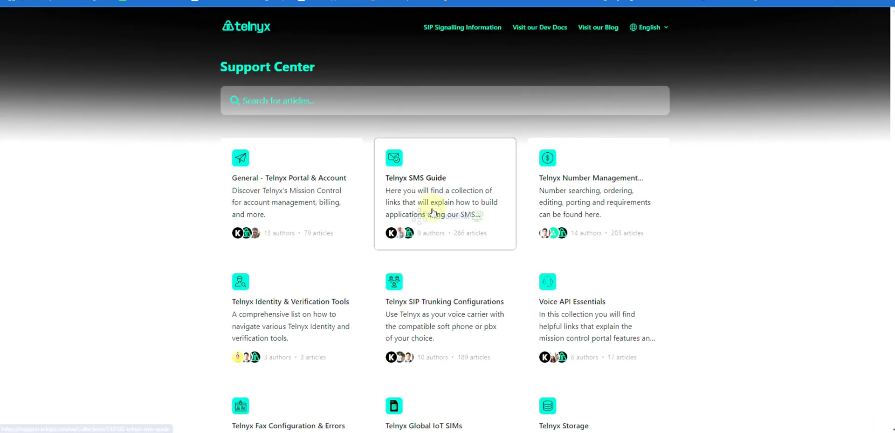
Open the Telnyx SIP Trunking Configurations collection and find its Asterisk Trunk Configuration Guides.
{"action": "scroll", "coordinate": [639, 229], "scroll_direction": "down", "scroll_amount": 1}
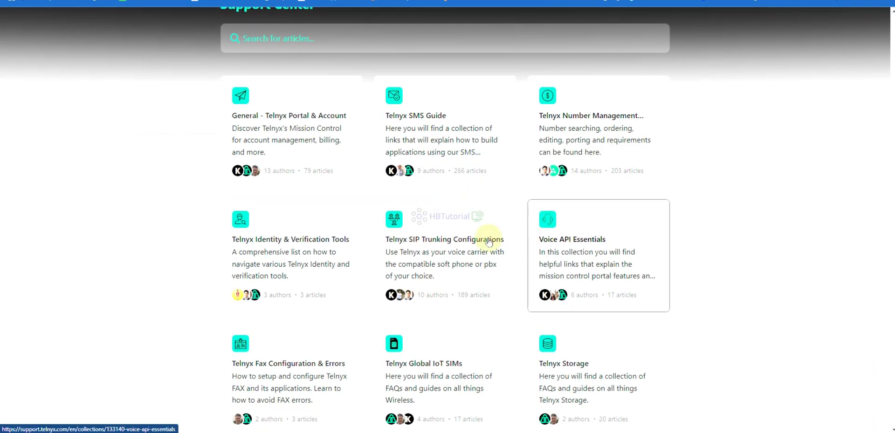
{"action": "left_click", "coordinate": [462, 244]}
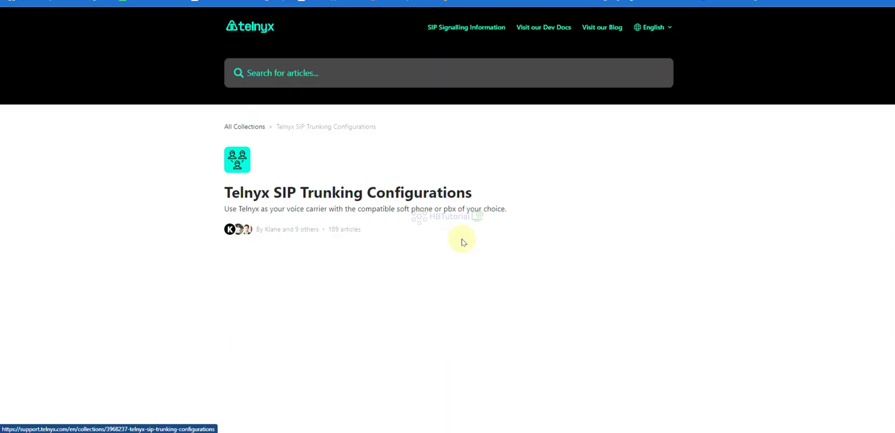
{"action": "scroll", "coordinate": [463, 242], "scroll_direction": "down", "scroll_amount": 3}
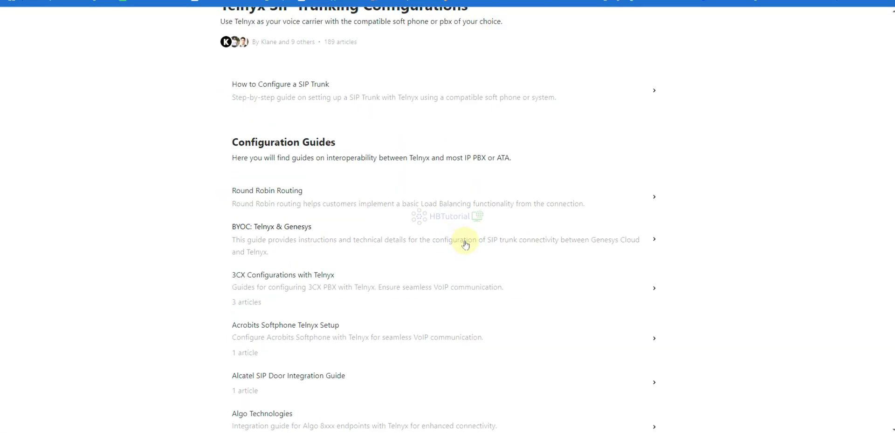
{"action": "scroll", "coordinate": [464, 317], "scroll_direction": "down", "scroll_amount": 1}
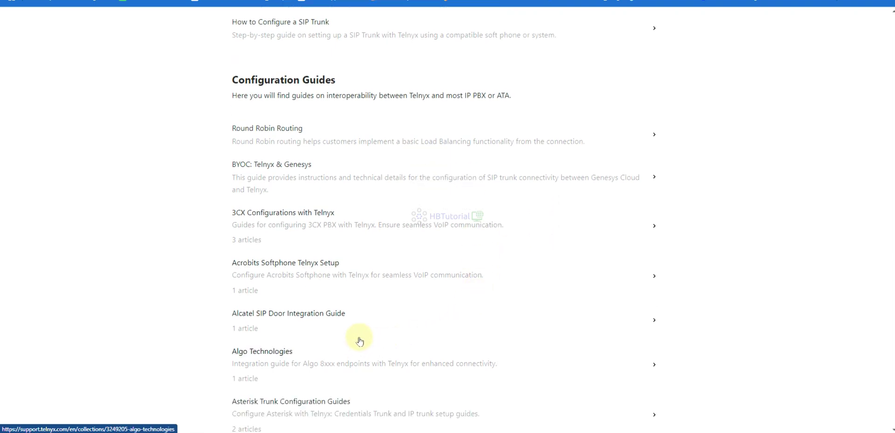
{"action": "scroll", "coordinate": [357, 280], "scroll_direction": "down", "scroll_amount": 2}
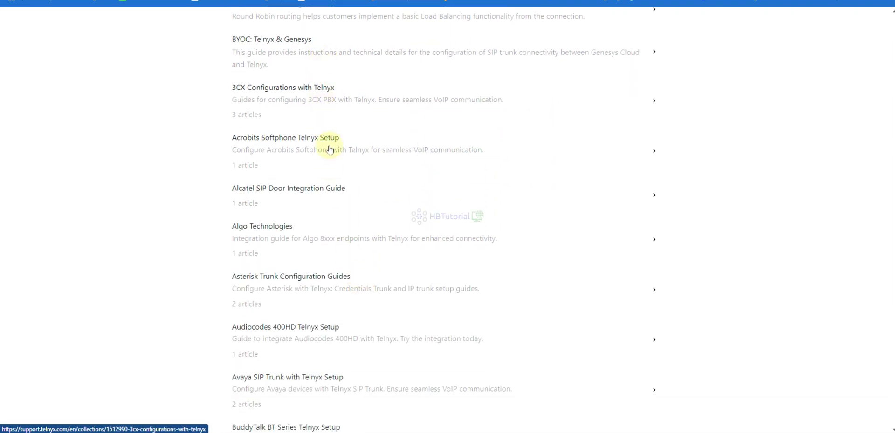
{"action": "scroll", "coordinate": [336, 302], "scroll_direction": "down", "scroll_amount": 1}
{"action": "scroll", "coordinate": [338, 310], "scroll_direction": "down", "scroll_amount": 2}
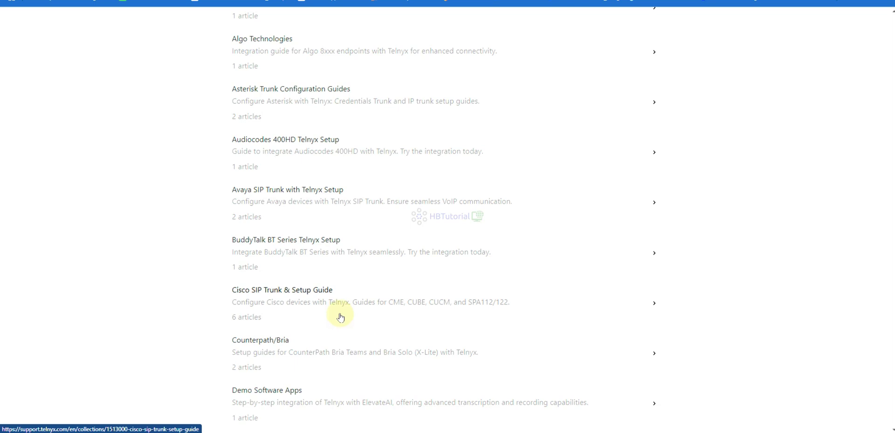
{"action": "left_click", "coordinate": [327, 90]}
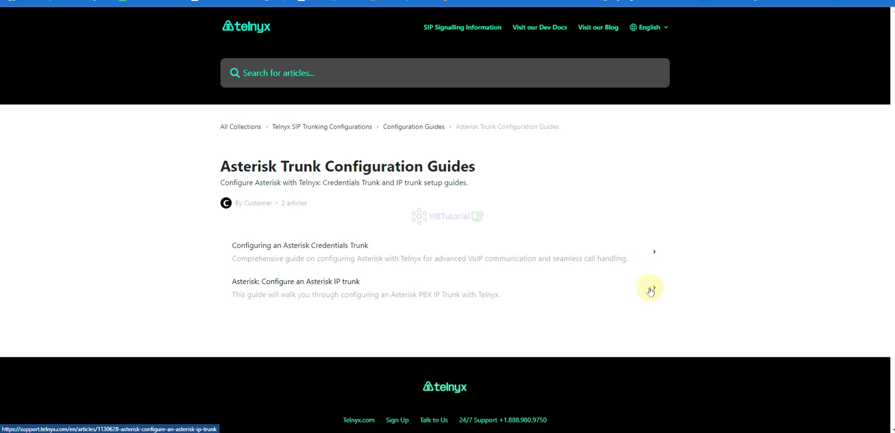
Open the guide on configuring an Asterisk IP trunk and read as far as its Asterisk SIP trunk setup section.
{"action": "left_click", "coordinate": [651, 289]}
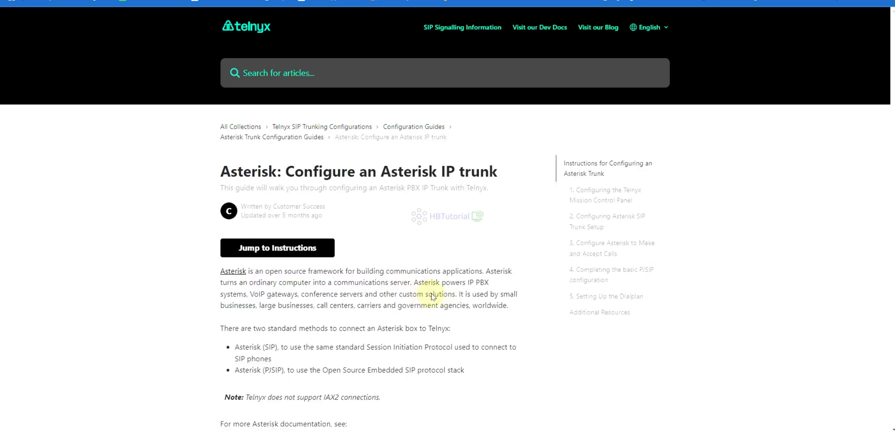
{"action": "scroll", "coordinate": [431, 294], "scroll_direction": "down", "scroll_amount": 4}
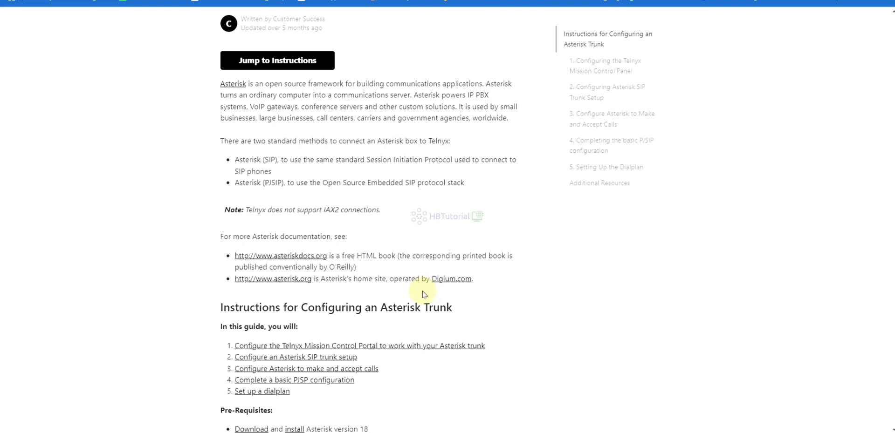
{"action": "scroll", "coordinate": [424, 294], "scroll_direction": "down", "scroll_amount": 5}
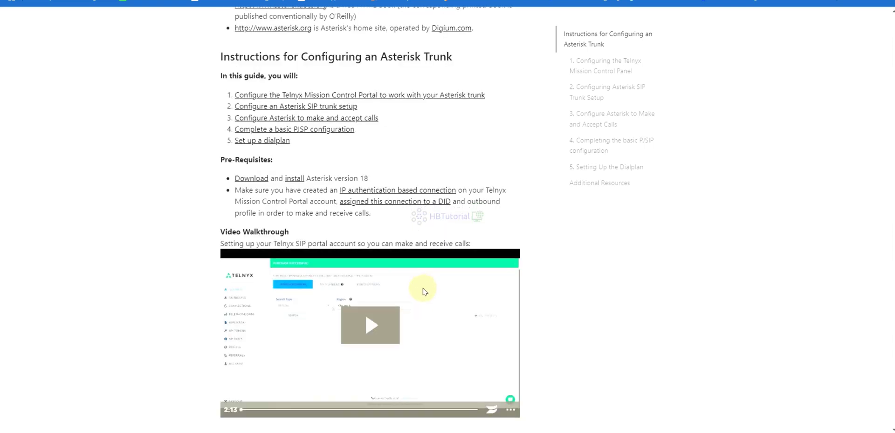
{"action": "scroll", "coordinate": [425, 291], "scroll_direction": "down", "scroll_amount": 5}
{"action": "scroll", "coordinate": [425, 290], "scroll_direction": "down", "scroll_amount": 4}
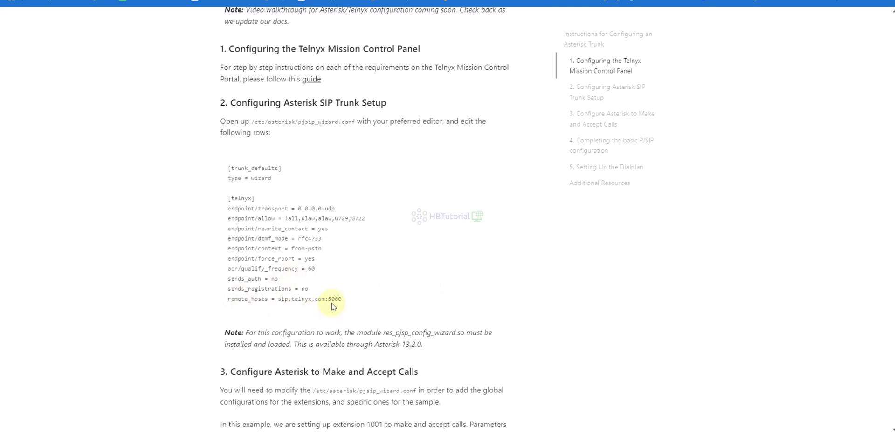
Copy the host sip.telnyx.com from the guide's remote_hosts line and switch to MagnusBilling.
{"action": "left_click_drag", "start_coordinate": [285, 298], "coordinate": [280, 299]}
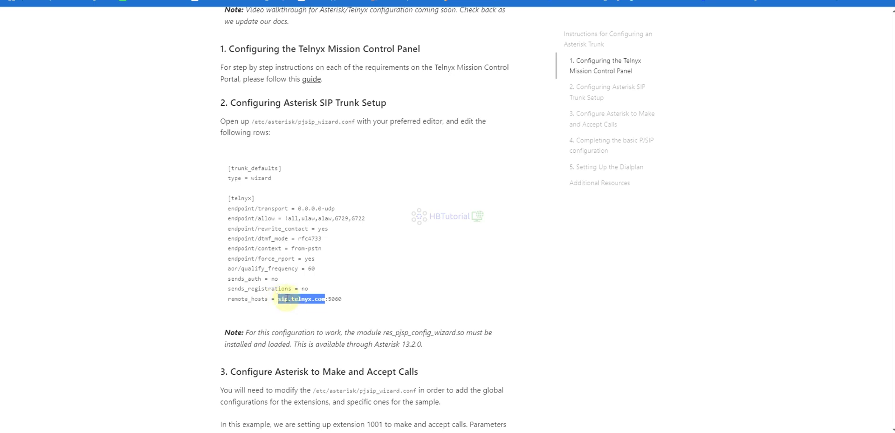
{"action": "right_click", "coordinate": [285, 300]}
{"action": "left_click", "coordinate": [320, 310]}
{"action": "key", "text": "alt+Tab"}
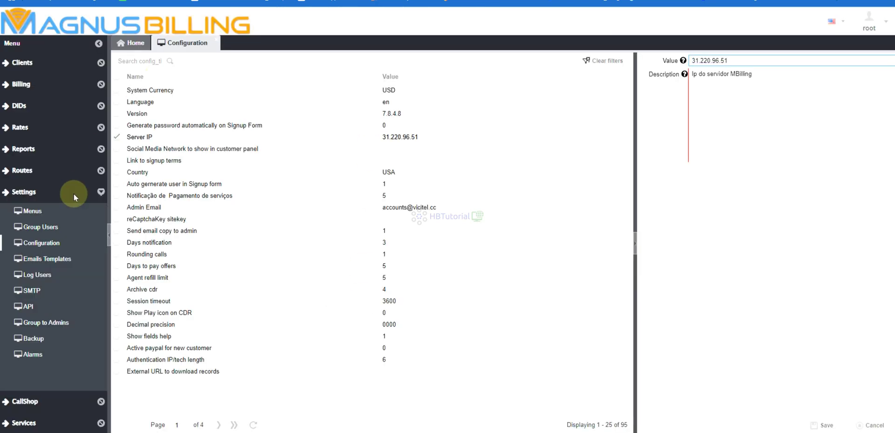
Create a route provider named Telnyx with a credit of USD 5.92, checking the Telnyx portal for the balance, and save it.
{"action": "left_click", "coordinate": [28, 171]}
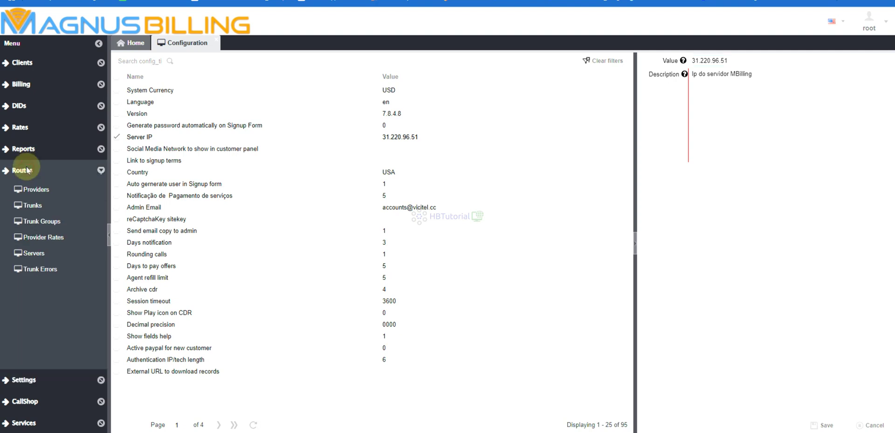
{"action": "left_click", "coordinate": [26, 188]}
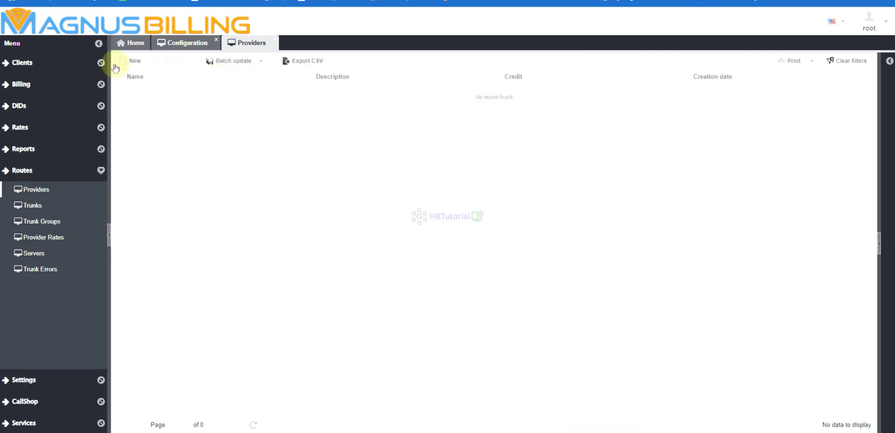
{"action": "left_click", "coordinate": [132, 61]}
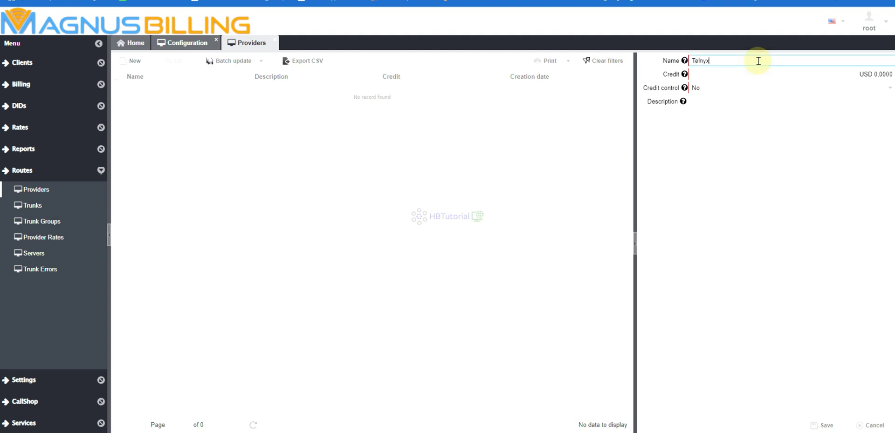
{"action": "type", "text": "Telnyx"}
{"action": "left_click", "coordinate": [849, 74]}
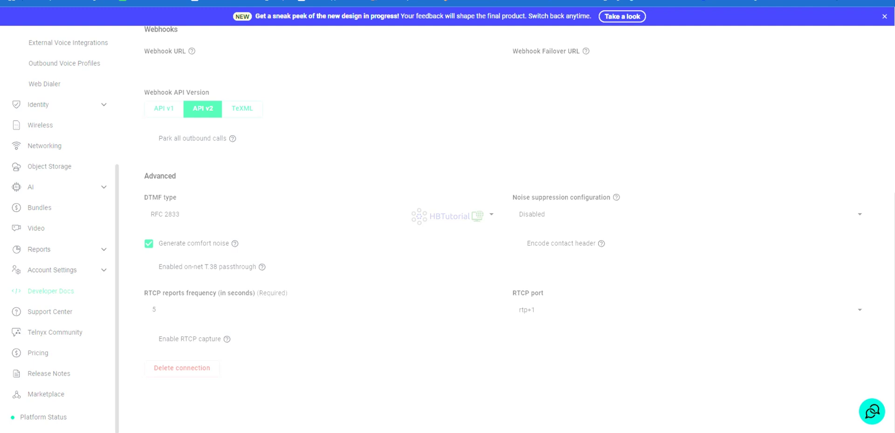
{"action": "scroll", "coordinate": [432, 55], "scroll_direction": "up", "scroll_amount": 7}
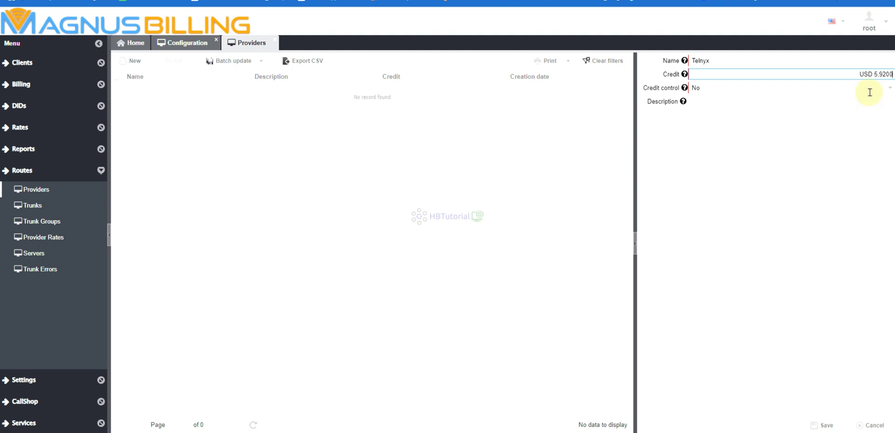
{"action": "left_click", "coordinate": [822, 425]}
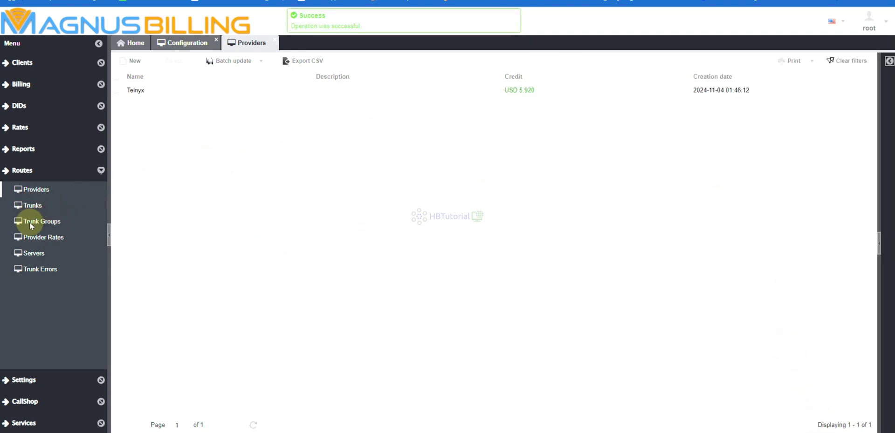
Start a new trunk with Telnyx as provider, the name Telnyx and the copied sip.telnyx.com as host.
{"action": "left_click", "coordinate": [28, 205]}
{"action": "left_click", "coordinate": [197, 61]}
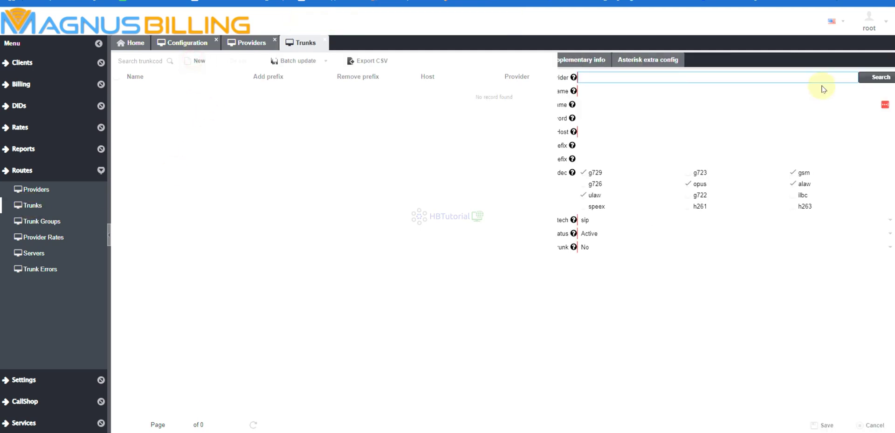
{"action": "left_click", "coordinate": [876, 78]}
{"action": "left_click", "coordinate": [674, 121]}
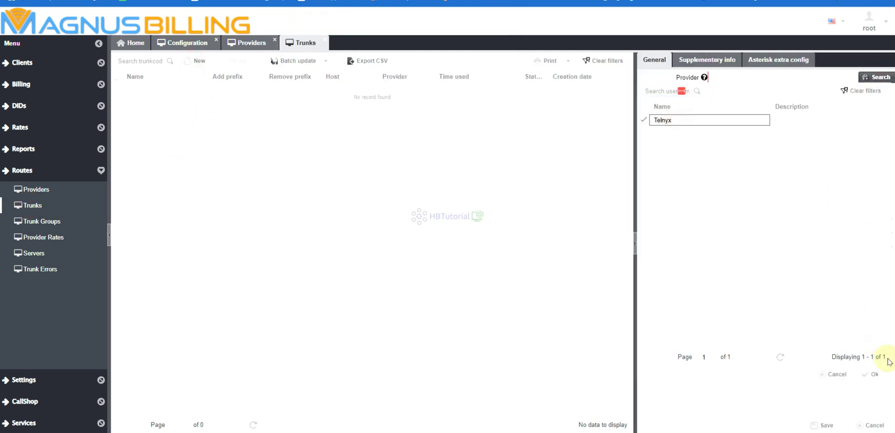
{"action": "left_click", "coordinate": [872, 375]}
{"action": "left_click", "coordinate": [749, 95]}
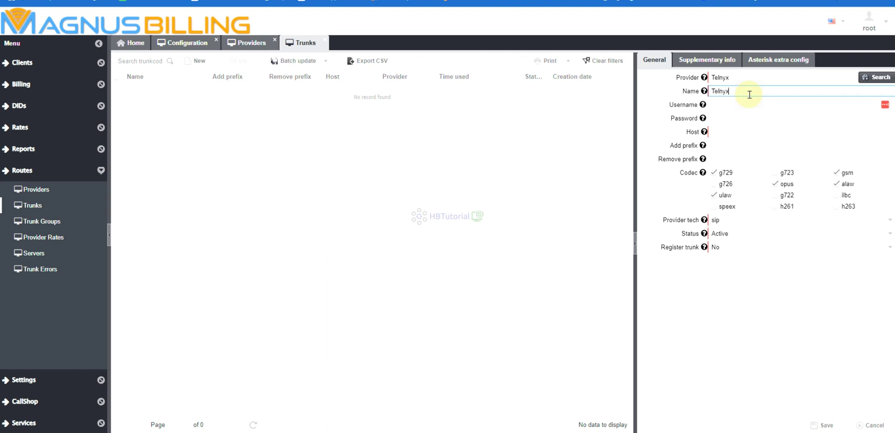
{"action": "type", "text": "Telnyx"}
{"action": "left_click", "coordinate": [725, 132]}
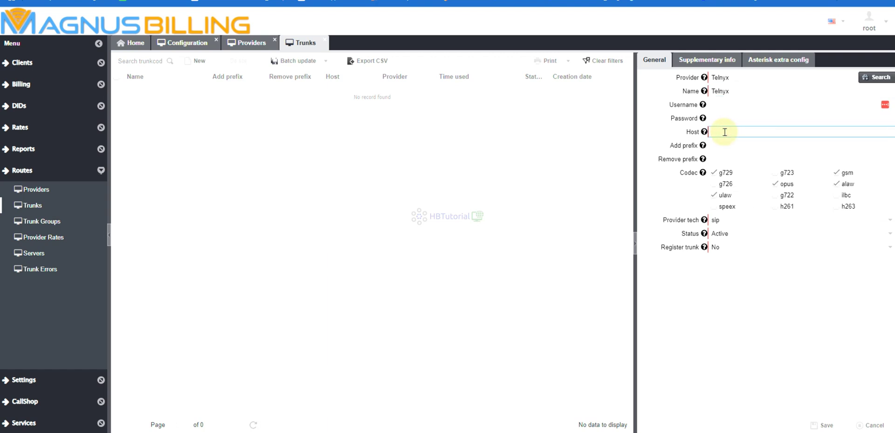
{"action": "key", "text": "ctrl+v"}
{"action": "left_click_drag", "start_coordinate": [772, 130], "coordinate": [631, 126]}
Check the new trunk's supplementary info and Asterisk extra config, and save the trunk.
{"action": "left_click", "coordinate": [703, 60]}
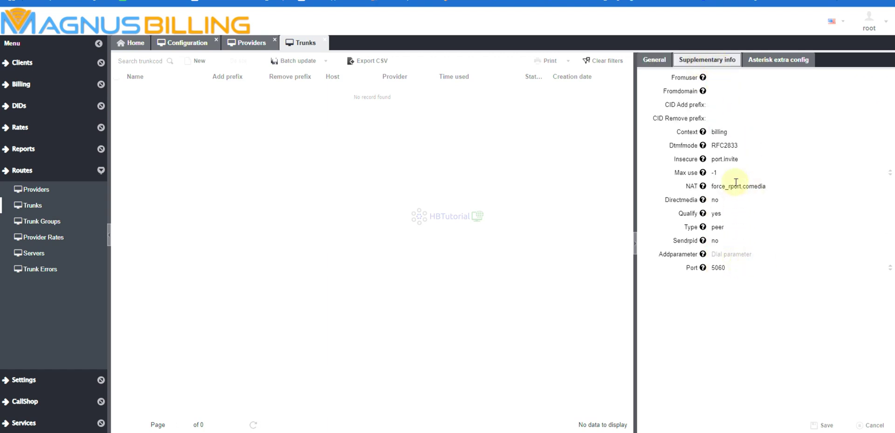
{"action": "left_click", "coordinate": [784, 65]}
{"action": "left_click", "coordinate": [704, 60]}
{"action": "left_click", "coordinate": [825, 425]}
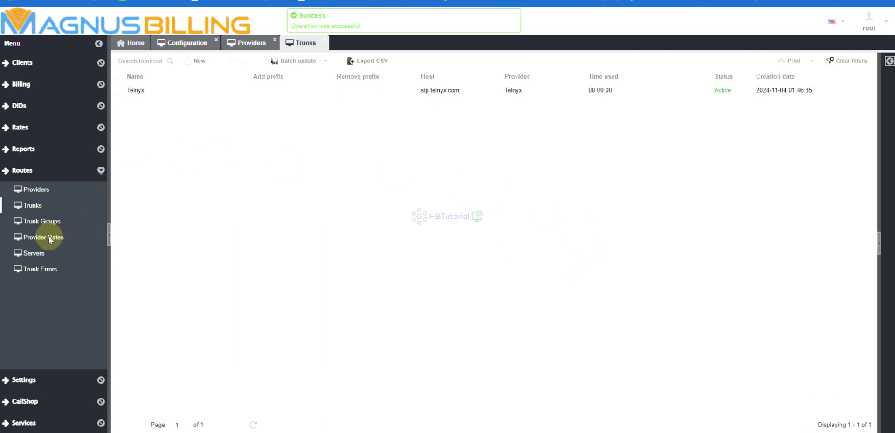
Create a trunk group named USSipGrp that contains the Telnyx trunk, and save it.
{"action": "left_click", "coordinate": [32, 222]}
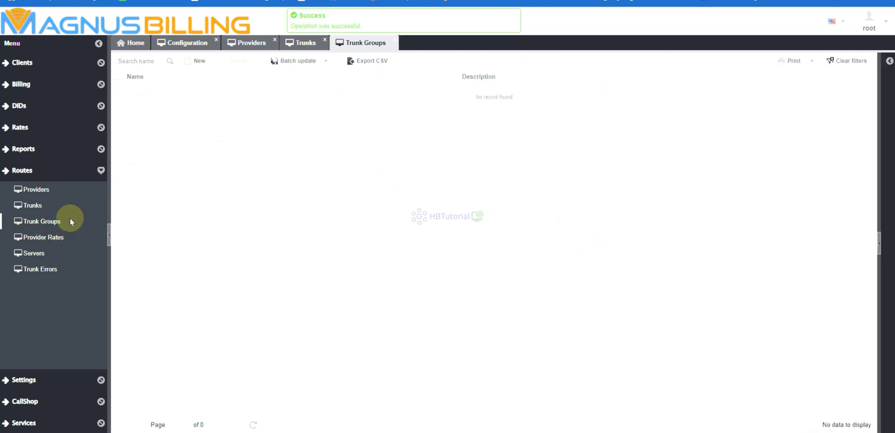
{"action": "left_click", "coordinate": [196, 63]}
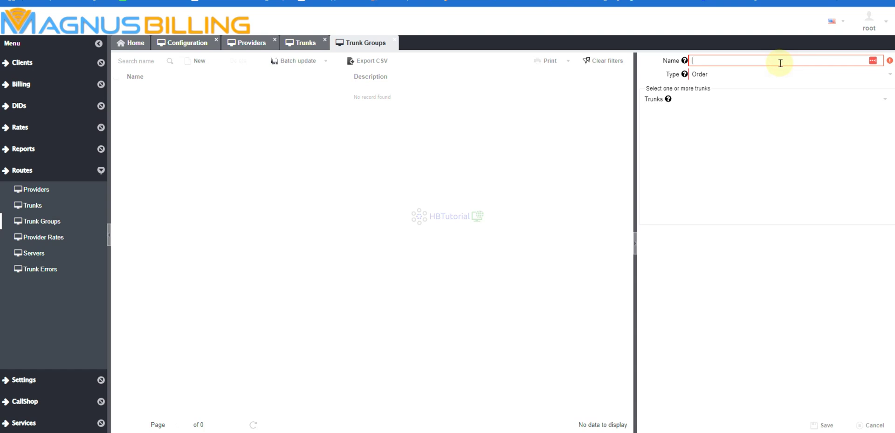
{"action": "type", "text": "USSipGrp"}
{"action": "left_click", "coordinate": [751, 99]}
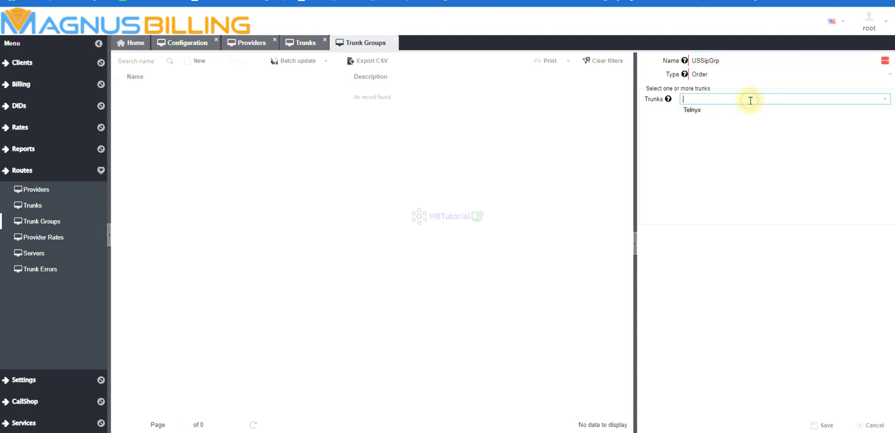
{"action": "left_click", "coordinate": [718, 110]}
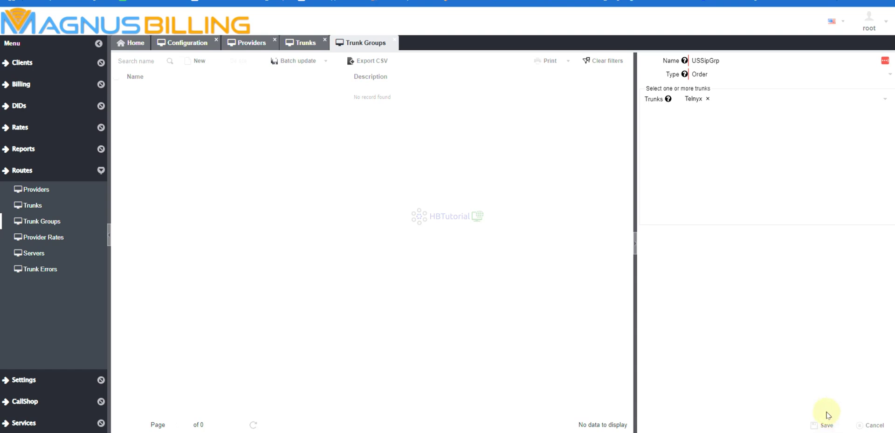
{"action": "left_click", "coordinate": [819, 425]}
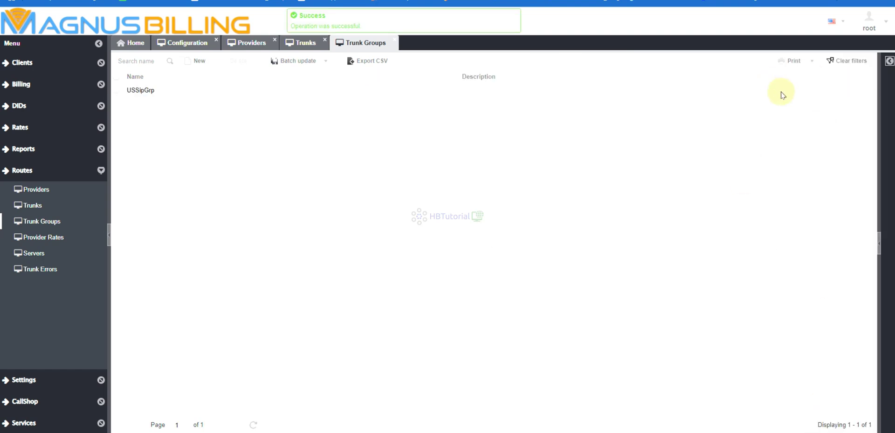
Try the Random and LCR types on the USSipGrp trunk group, set the type back to Order and save.
{"action": "left_click", "coordinate": [316, 91]}
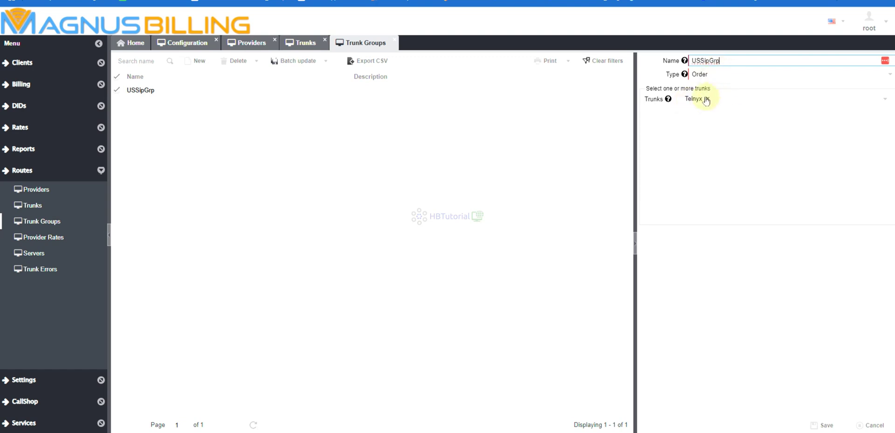
{"action": "left_click", "coordinate": [728, 101]}
{"action": "left_click", "coordinate": [720, 74]}
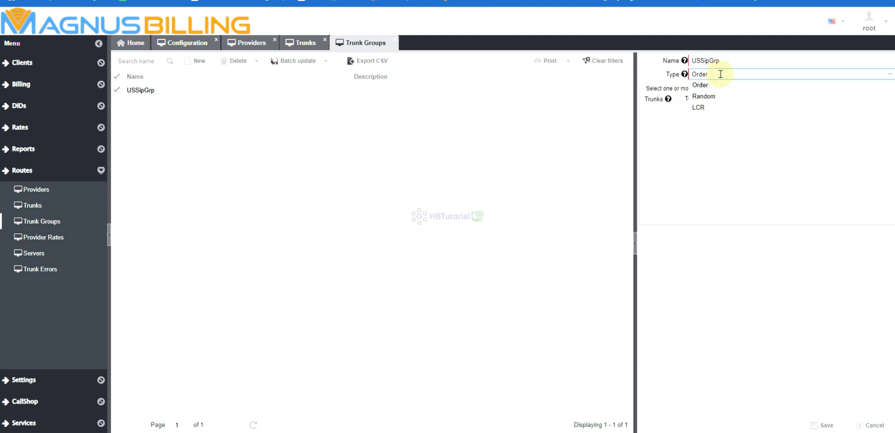
{"action": "left_click", "coordinate": [709, 97]}
{"action": "left_click", "coordinate": [725, 73]}
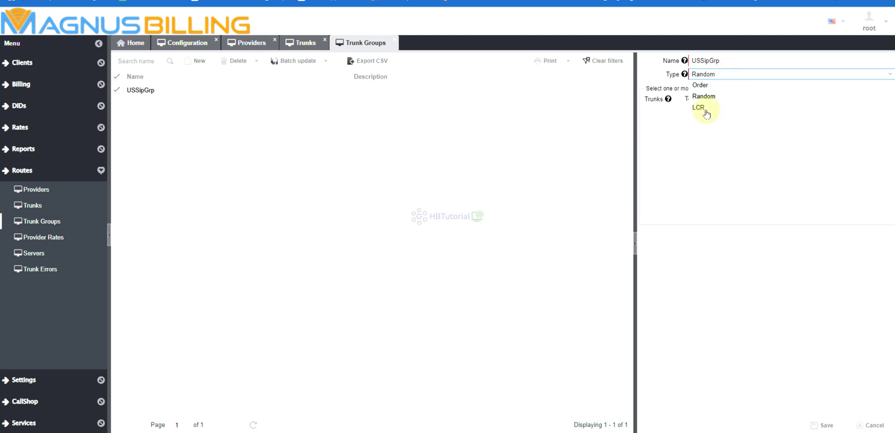
{"action": "left_click", "coordinate": [701, 108]}
{"action": "left_click", "coordinate": [725, 74]}
{"action": "left_click", "coordinate": [702, 85]}
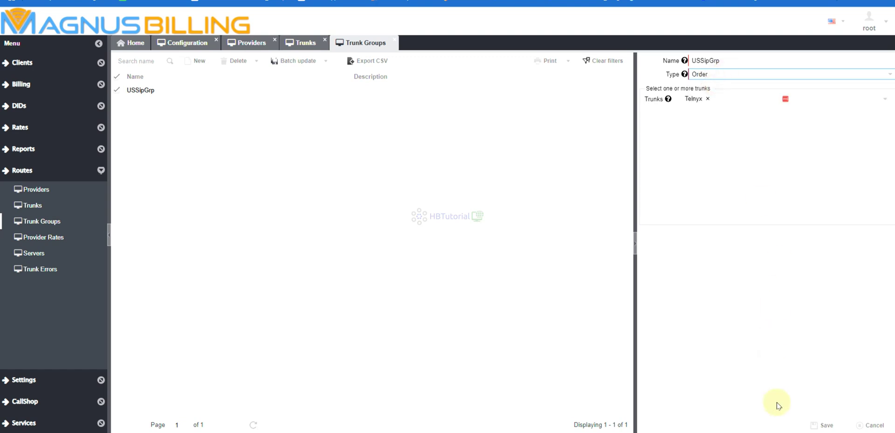
{"action": "left_click", "coordinate": [824, 426]}
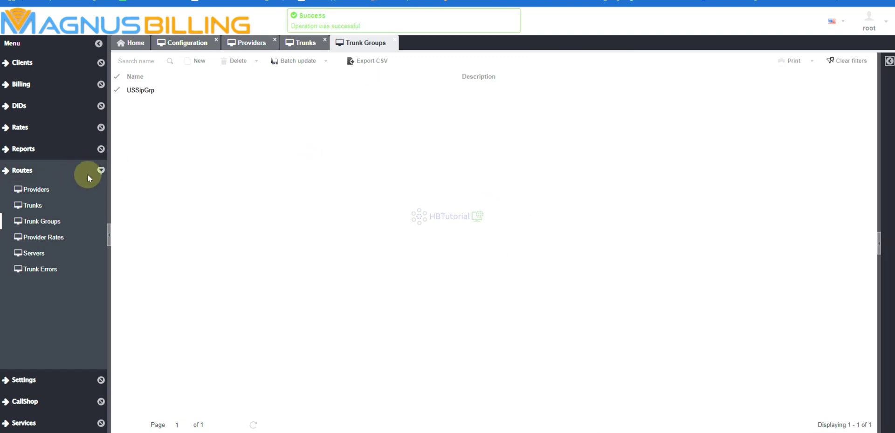
Review the Provider Rates, Providers, Trunks, Trunk Groups and Servers lists of the Routes section.
{"action": "left_click", "coordinate": [42, 238]}
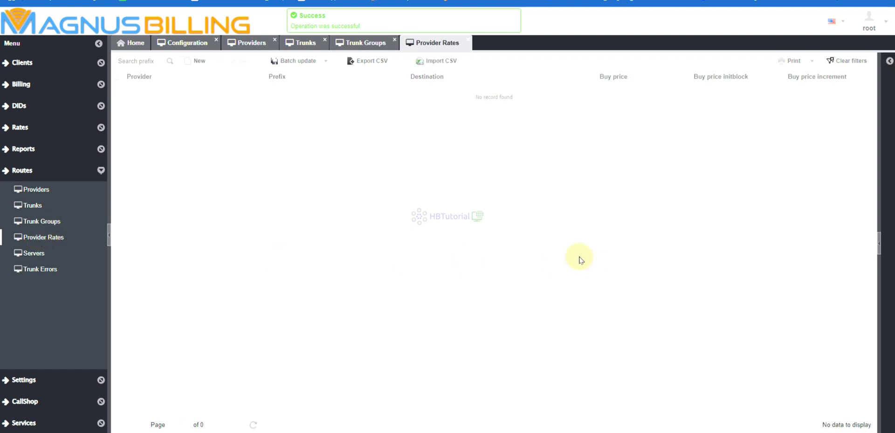
{"action": "left_click", "coordinate": [41, 191]}
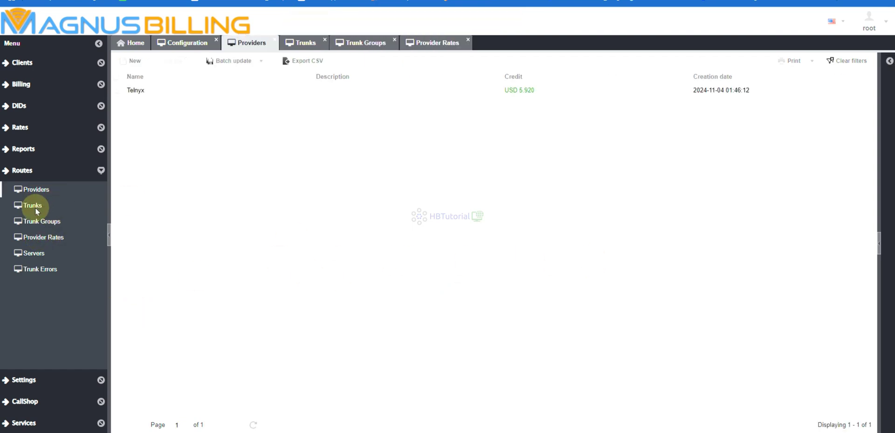
{"action": "left_click", "coordinate": [32, 206]}
{"action": "left_click", "coordinate": [29, 221]}
{"action": "left_click", "coordinate": [27, 237]}
{"action": "left_click", "coordinate": [27, 205]}
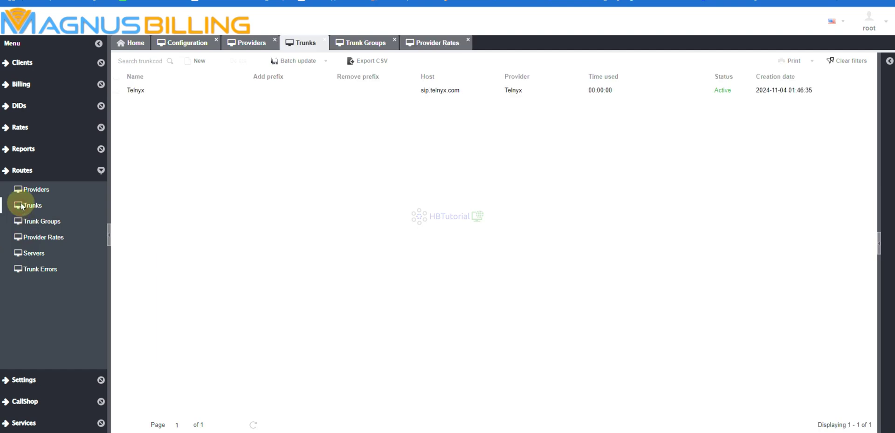
{"action": "left_click", "coordinate": [25, 191]}
{"action": "left_click", "coordinate": [28, 205]}
{"action": "left_click", "coordinate": [30, 222]}
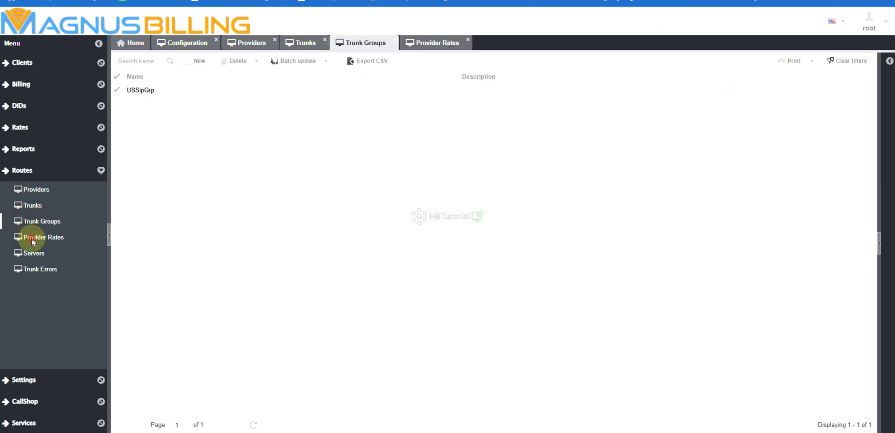
{"action": "left_click", "coordinate": [31, 237]}
{"action": "left_click", "coordinate": [30, 253]}
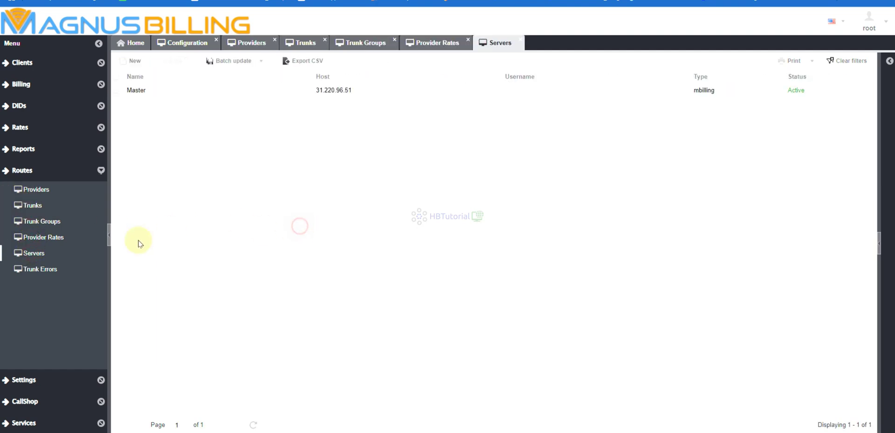
{"action": "left_click", "coordinate": [35, 191]}
Create a rate plan named USTelnyxPLan and save it.
{"action": "left_click", "coordinate": [21, 84]}
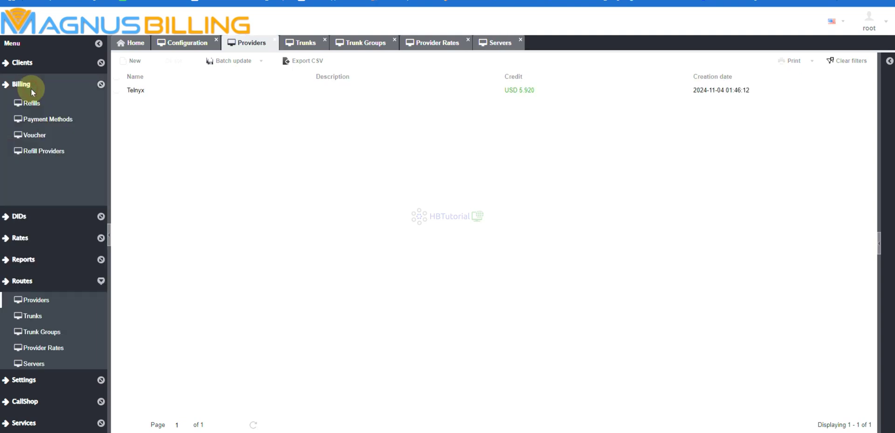
{"action": "left_click", "coordinate": [35, 315]}
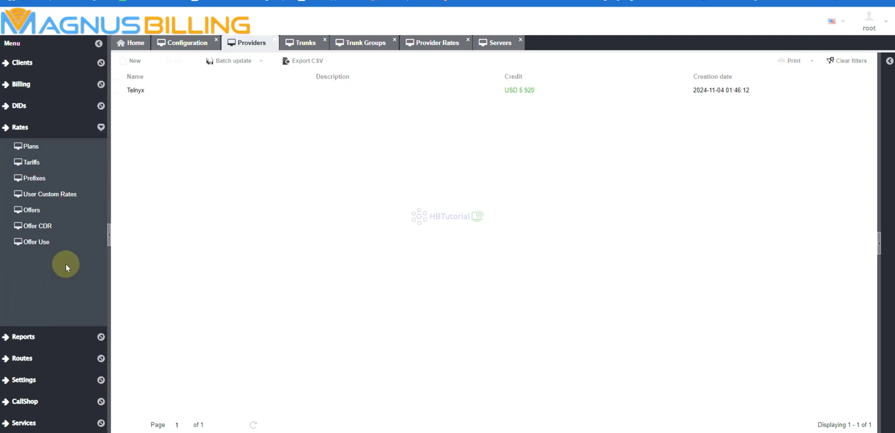
{"action": "left_click", "coordinate": [31, 148]}
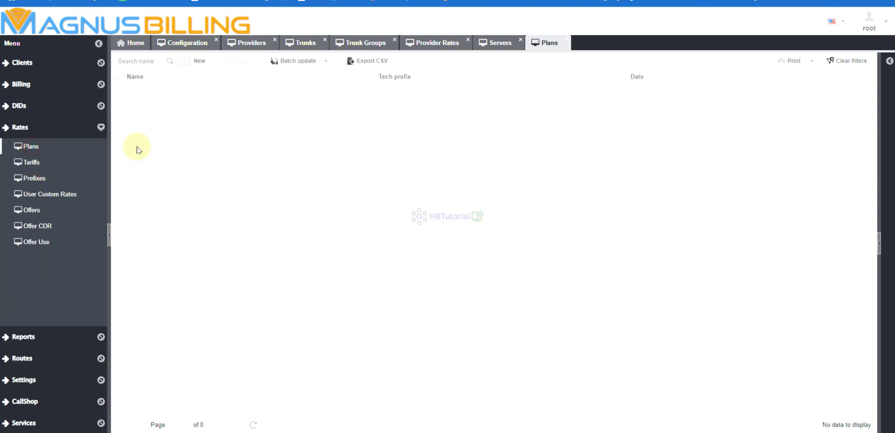
{"action": "left_click", "coordinate": [194, 60]}
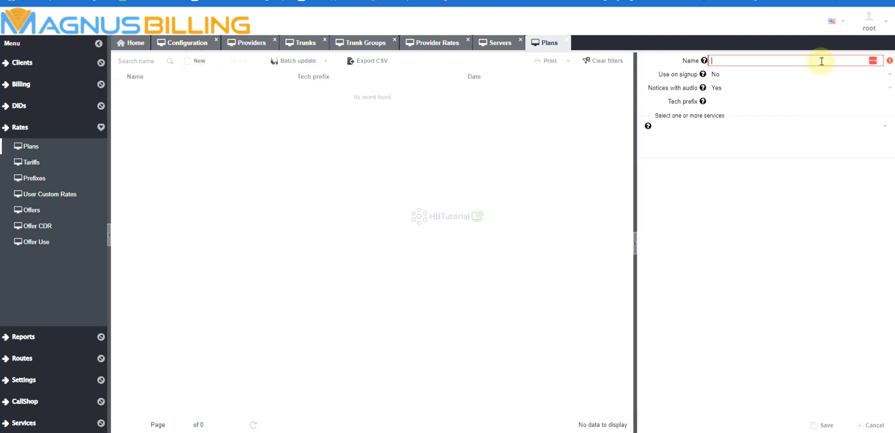
{"action": "type", "text": "USTelnyxPLan"}
{"action": "key", "text": "Tab"}
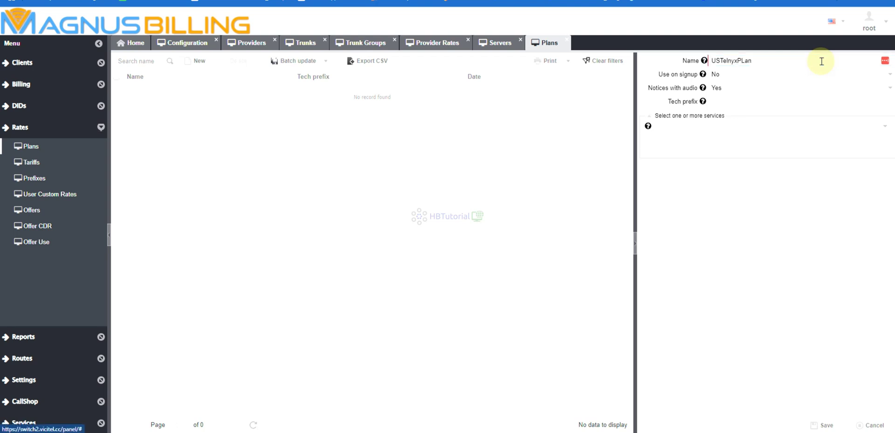
{"action": "left_click", "coordinate": [825, 425]}
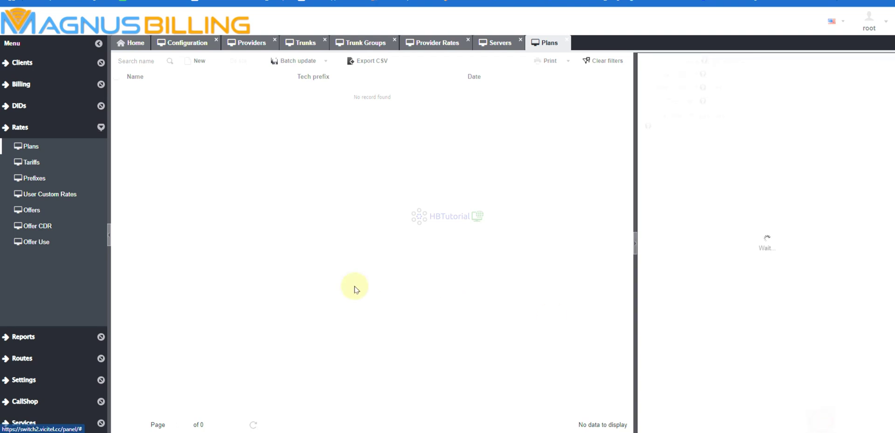
Create a rate prefix 1 with the destination USA and save it.
{"action": "left_click", "coordinate": [34, 178]}
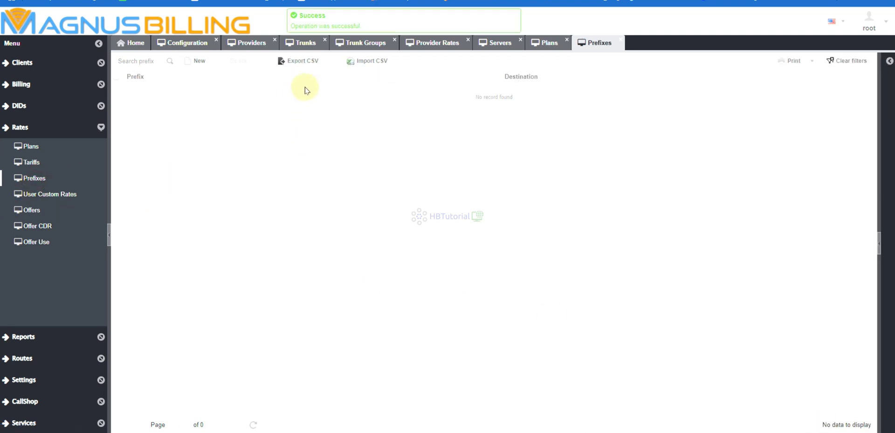
{"action": "left_click", "coordinate": [188, 64]}
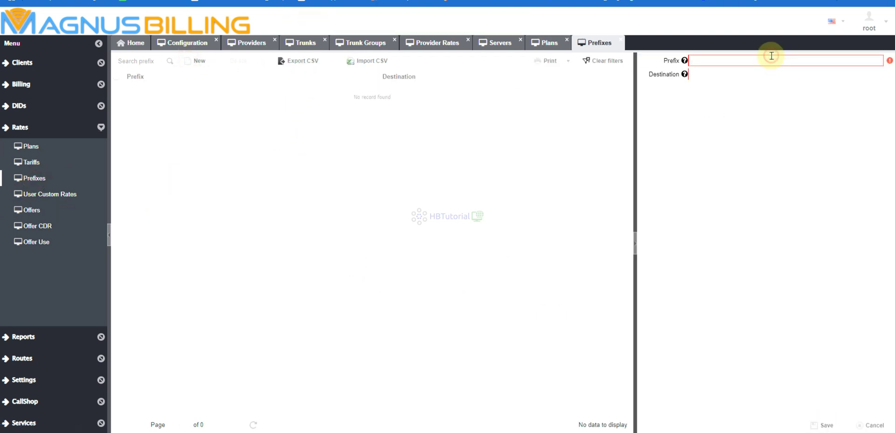
{"action": "type", "text": "1"}
{"action": "left_click", "coordinate": [759, 73]}
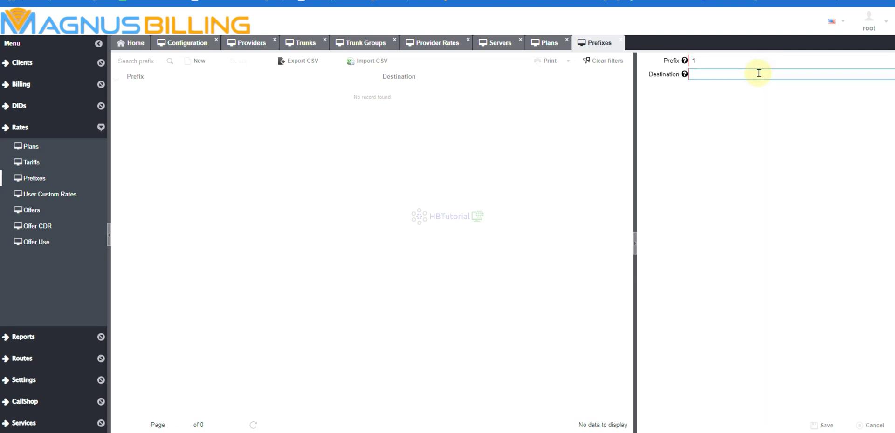
{"action": "left_click", "coordinate": [826, 425]}
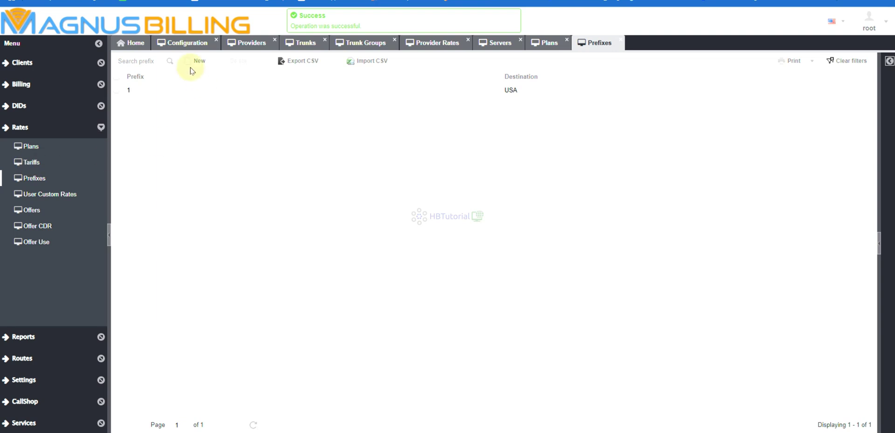
Start a new tariff and assign it the USTelnyxPLan plan, the USA destination and the USSipGrp trunk group.
{"action": "left_click", "coordinate": [36, 164]}
{"action": "left_click", "coordinate": [196, 62]}
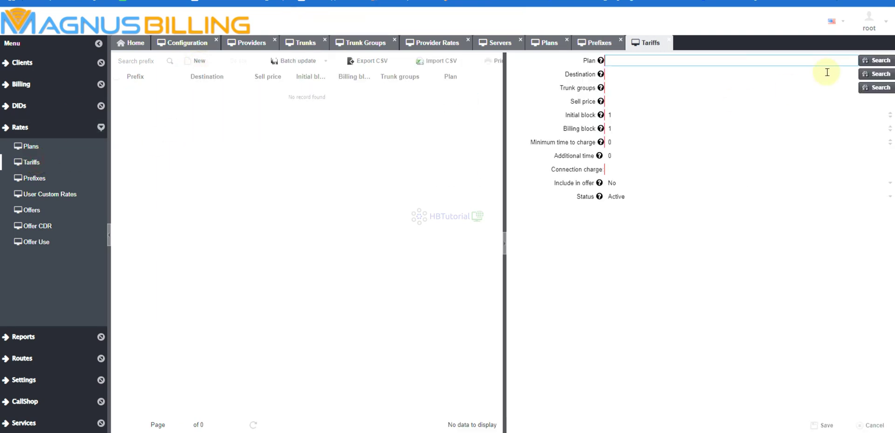
{"action": "left_click", "coordinate": [875, 66]}
{"action": "left_click", "coordinate": [571, 104]}
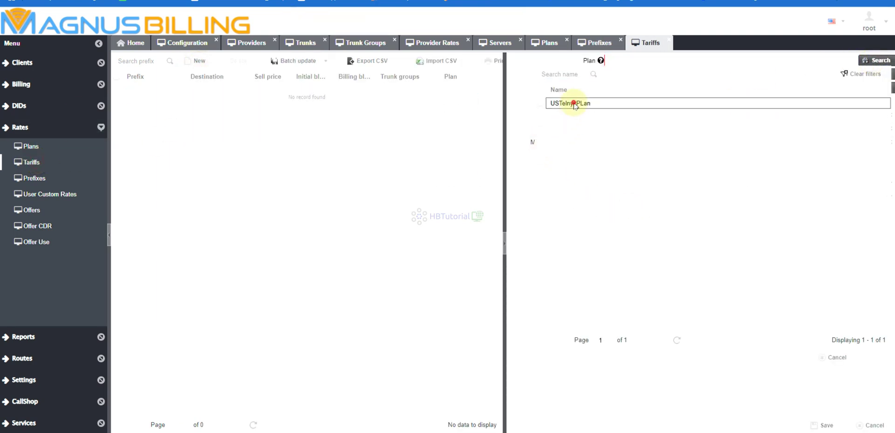
{"action": "left_click", "coordinate": [860, 74]}
{"action": "double_click", "coordinate": [600, 117]}
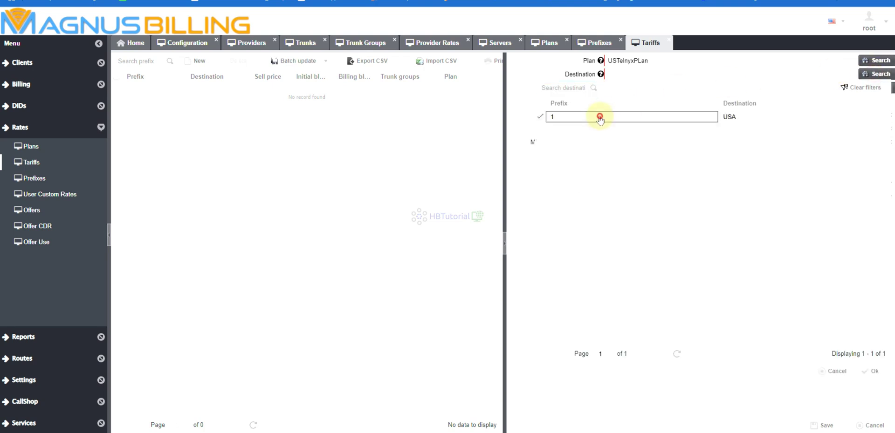
{"action": "left_click", "coordinate": [875, 87]}
{"action": "double_click", "coordinate": [622, 123]}
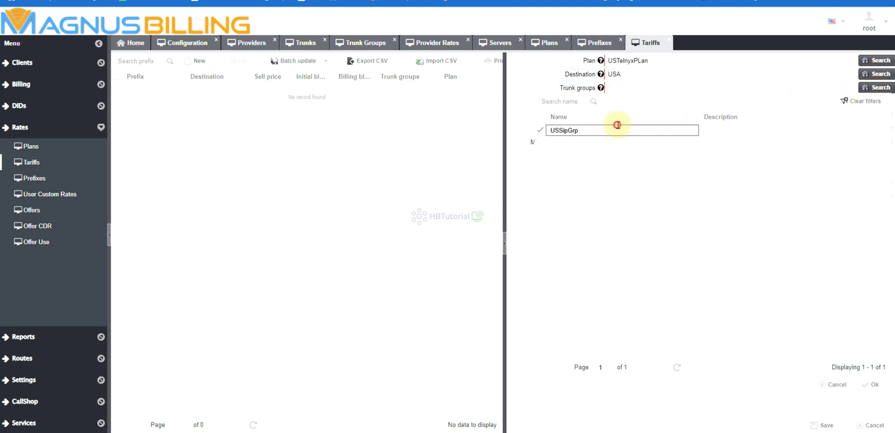
Set the tariff's sell price to USD 0.0080, its initial block to 12 and its billing block to 6.
{"action": "left_click", "coordinate": [622, 104]}
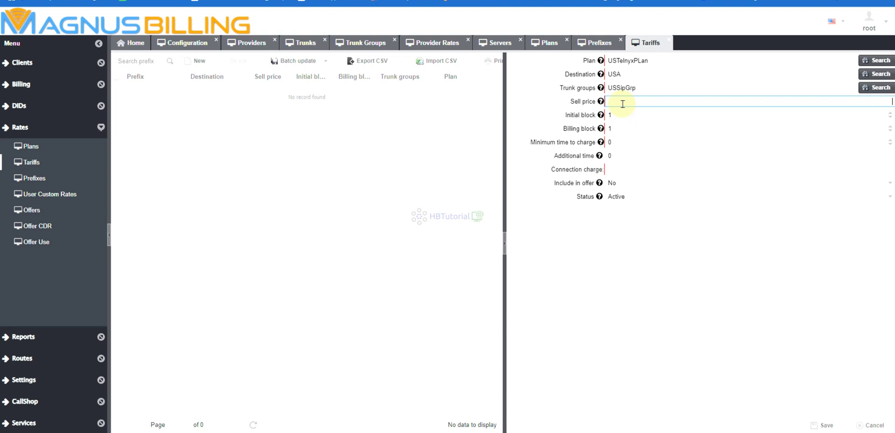
{"action": "type", "text": "0,0080"}
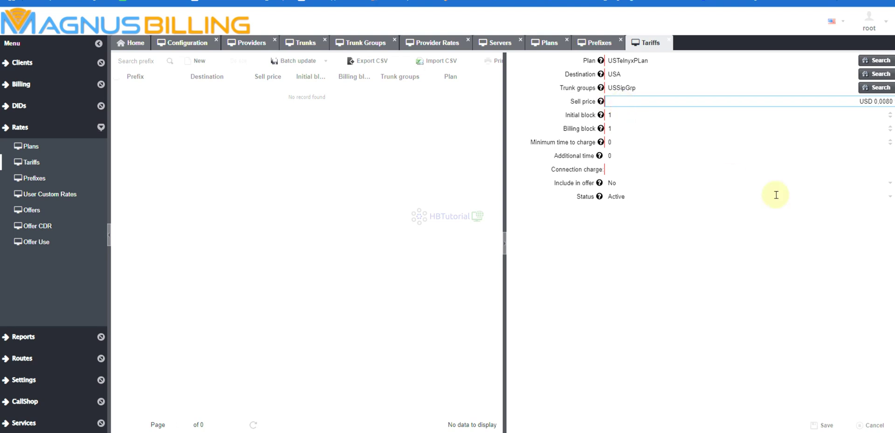
{"action": "left_click", "coordinate": [776, 259]}
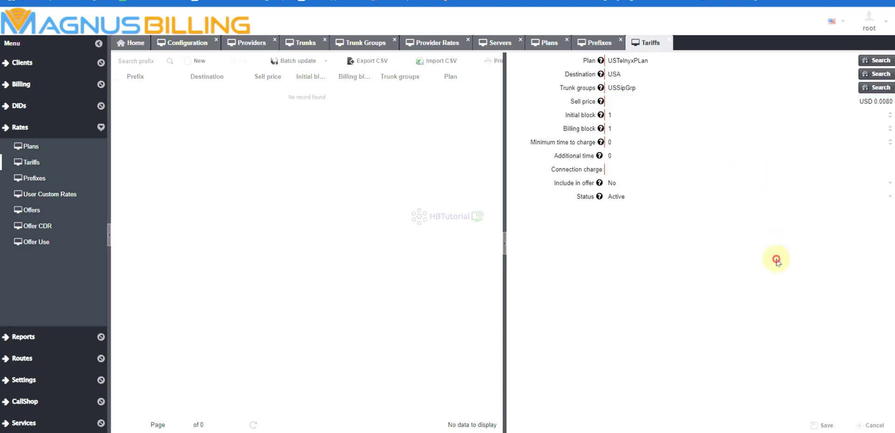
{"action": "left_click", "coordinate": [660, 117]}
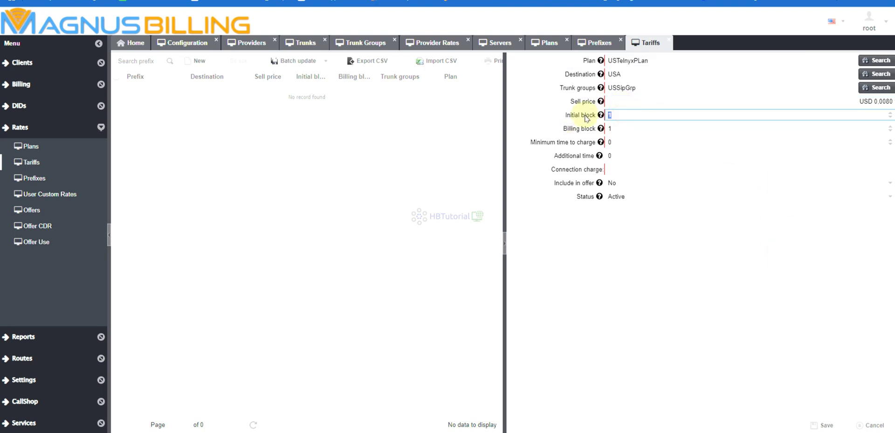
{"action": "type", "text": "12"}
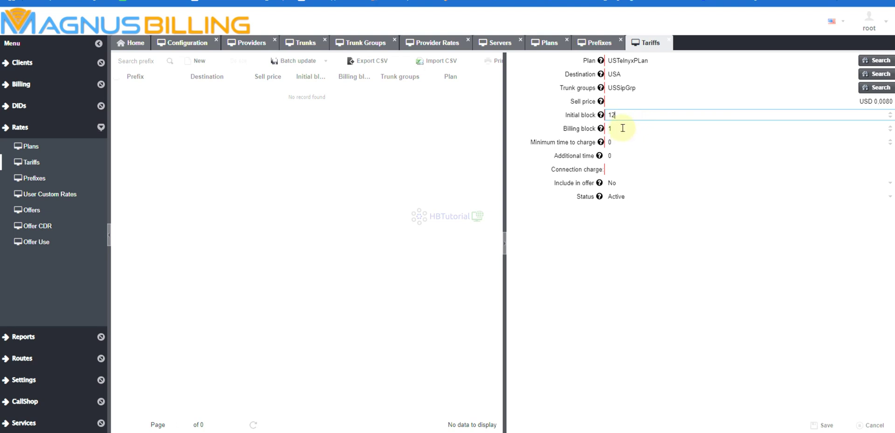
{"action": "key", "text": "Tab"}
{"action": "type", "text": "6"}
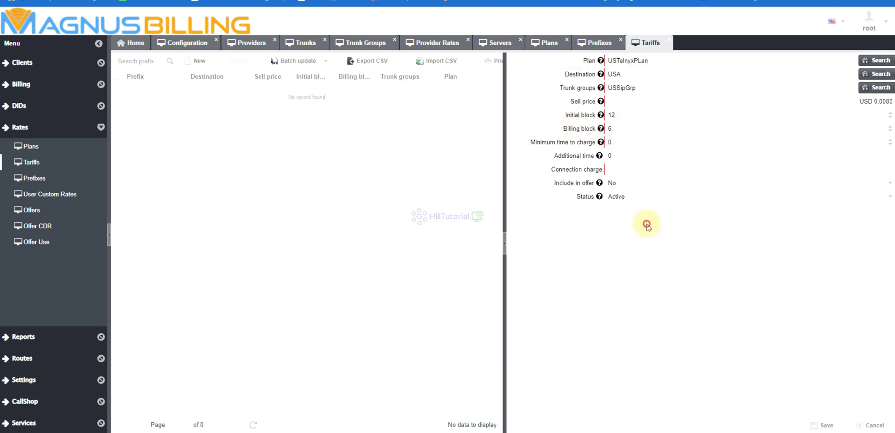
Set the tariff's connection charge to USD 0.0000 and minimum time to charge to 6, and save it.
{"action": "left_click", "coordinate": [631, 172]}
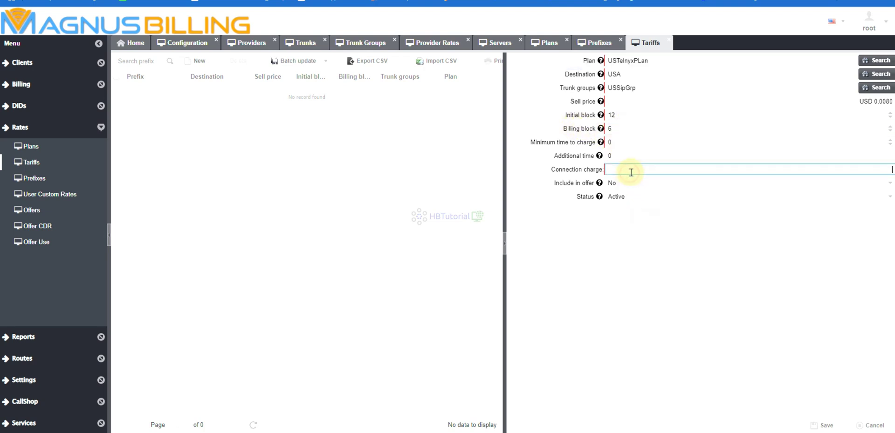
{"action": "left_click", "coordinate": [663, 178]}
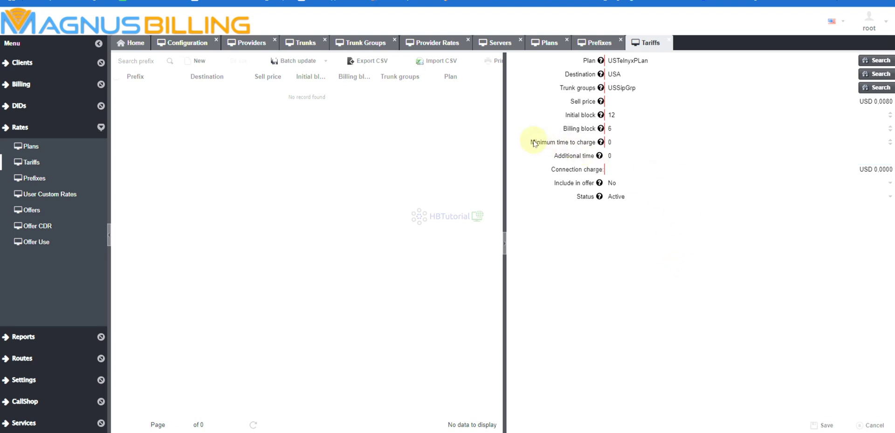
{"action": "mouse_move", "coordinate": [601, 142]}
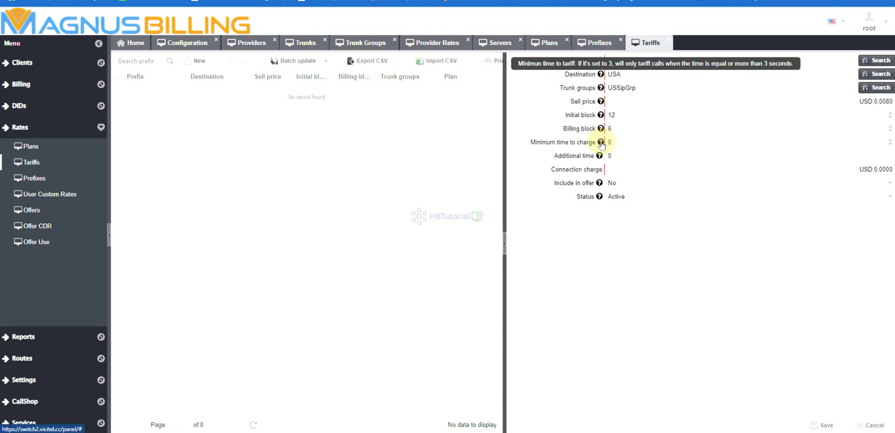
{"action": "left_click", "coordinate": [618, 141]}
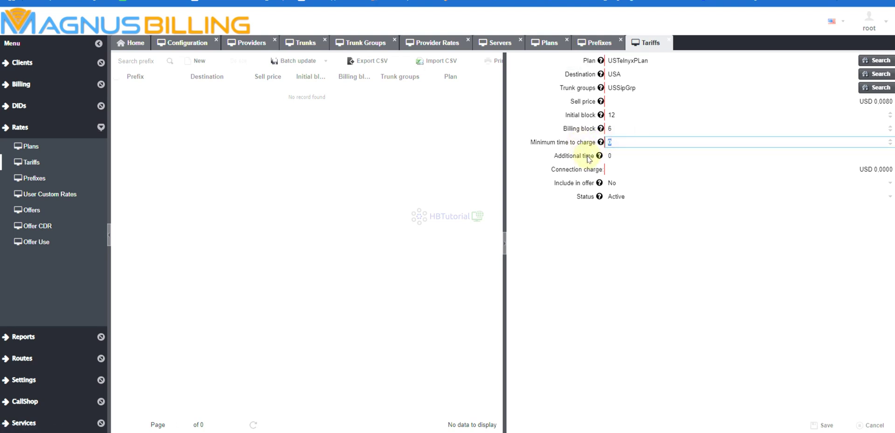
{"action": "type", "text": "6"}
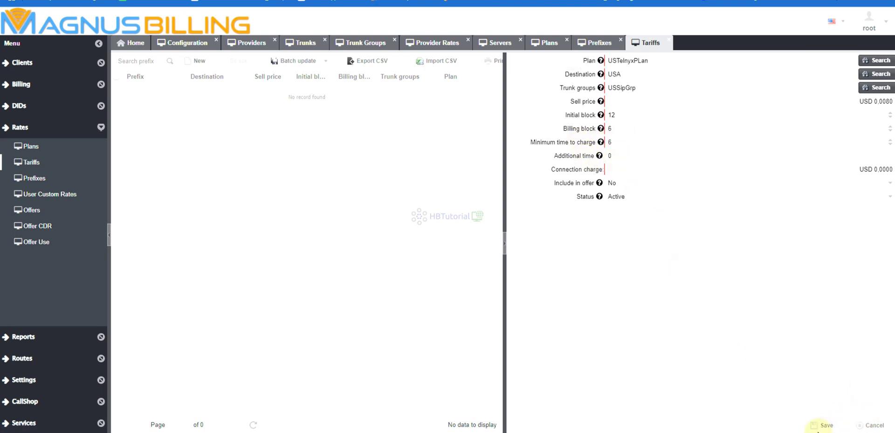
{"action": "left_click", "coordinate": [819, 425]}
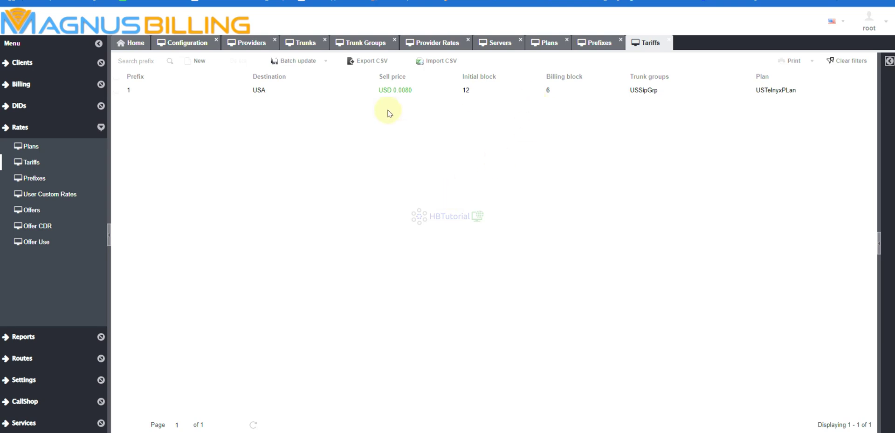
Set the Telnyx trunk's added prefix to + and save the trunk.
{"action": "left_click", "coordinate": [40, 358]}
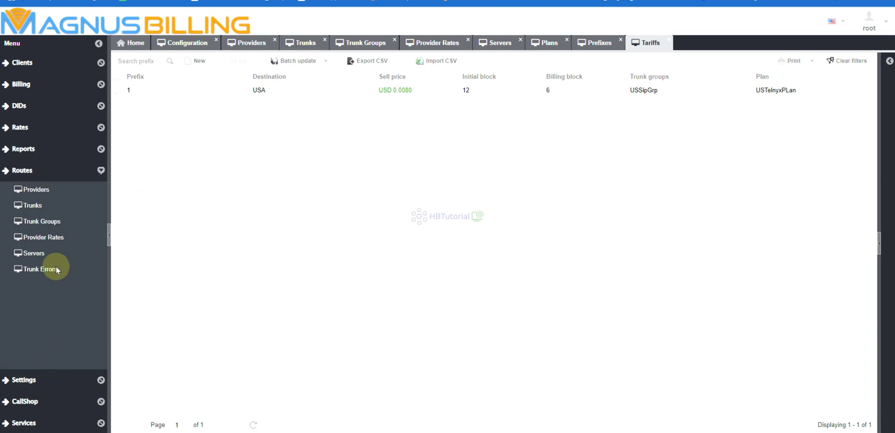
{"action": "left_click", "coordinate": [31, 206]}
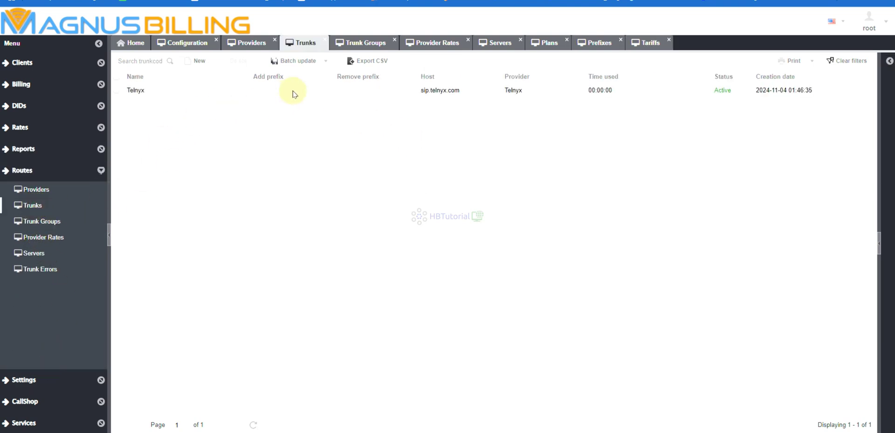
{"action": "left_click", "coordinate": [316, 93]}
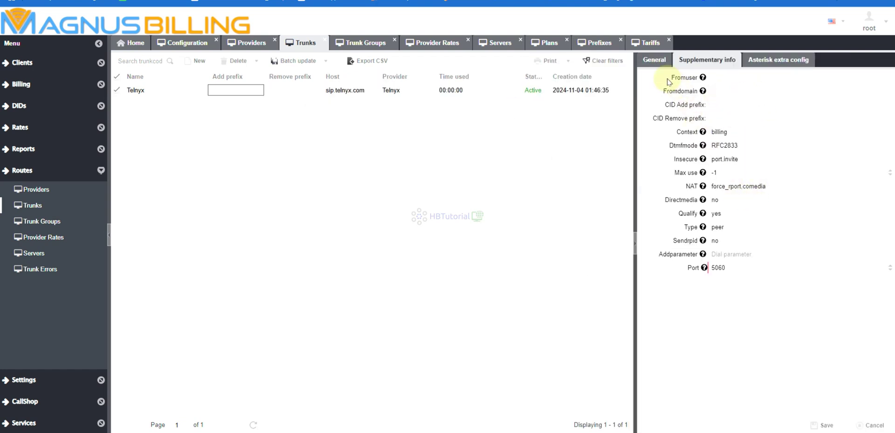
{"action": "left_click", "coordinate": [654, 60]}
{"action": "left_click", "coordinate": [713, 145]}
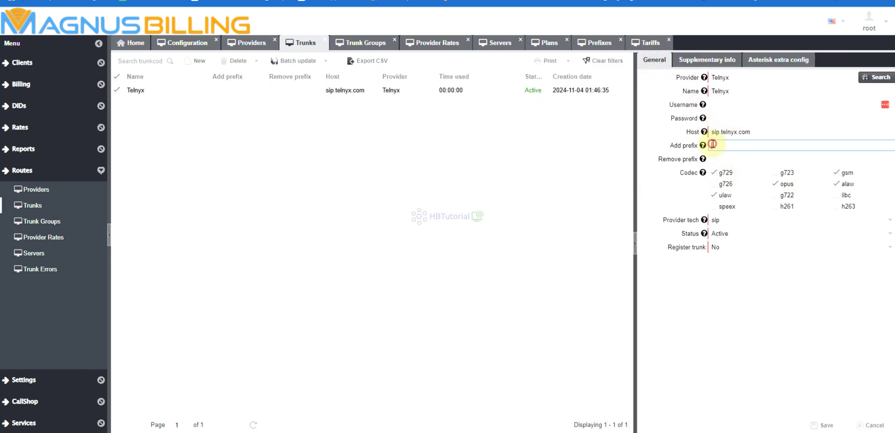
{"action": "type", "text": "+"}
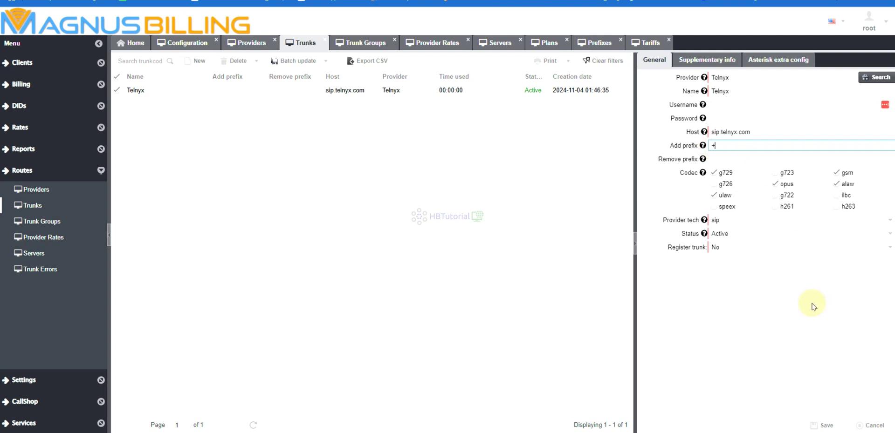
{"action": "left_click", "coordinate": [822, 425]}
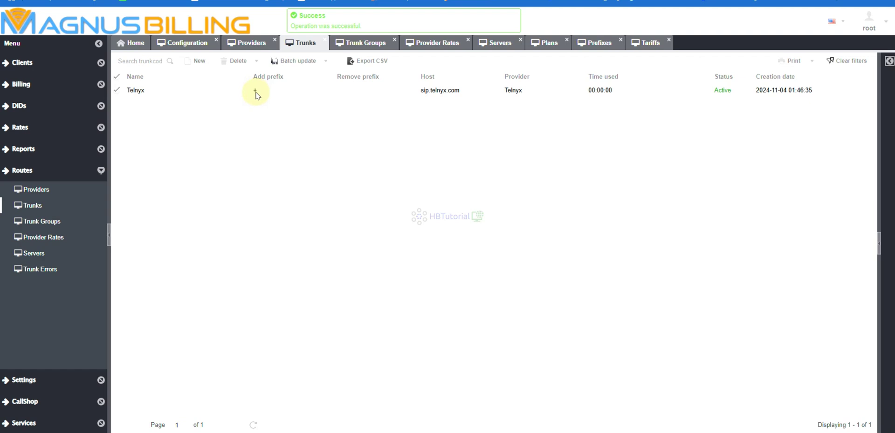
{"action": "left_click", "coordinate": [600, 290]}
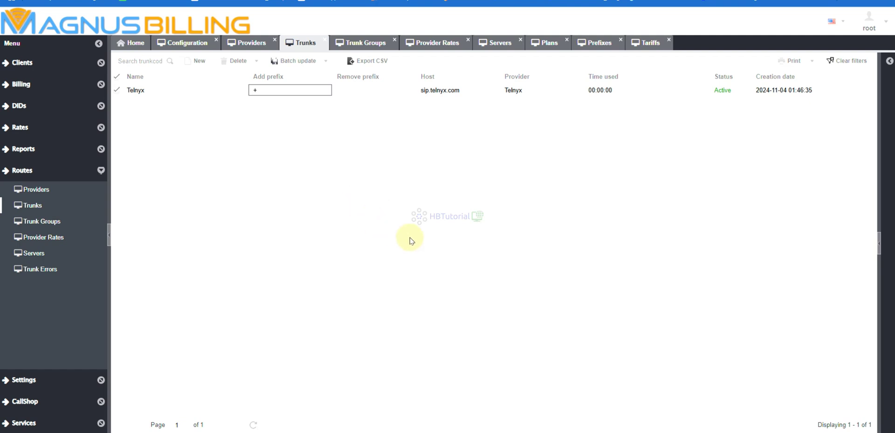
Review the Providers, Trunks and Trunk Groups lists and the Home dashboard.
{"action": "left_click", "coordinate": [29, 191]}
{"action": "left_click", "coordinate": [28, 205]}
{"action": "left_click", "coordinate": [27, 222]}
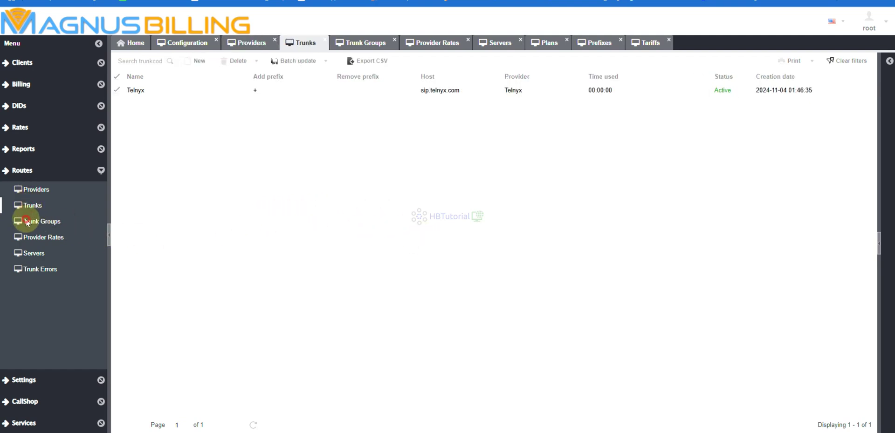
{"action": "left_click", "coordinate": [29, 189]}
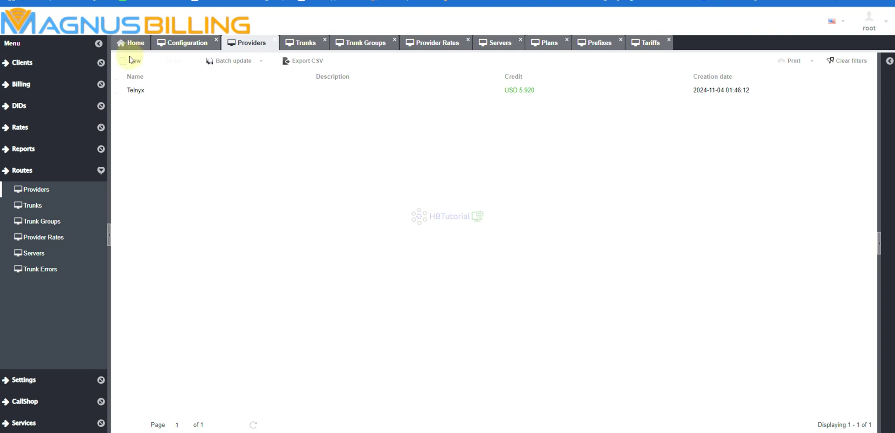
{"action": "left_click", "coordinate": [130, 43]}
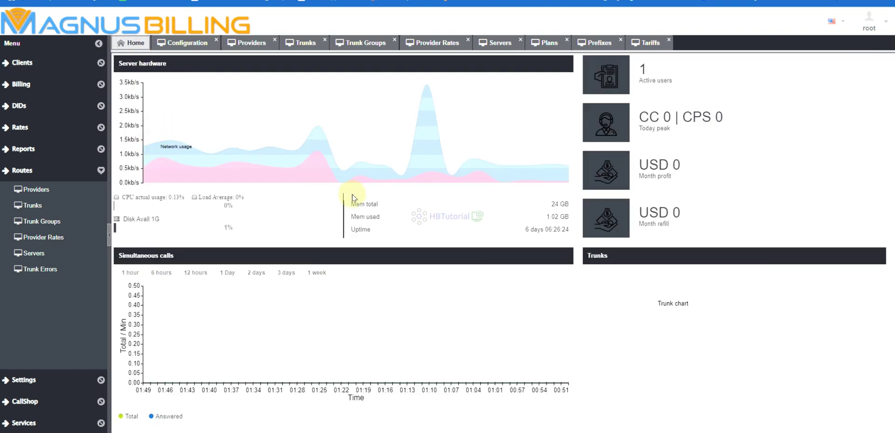